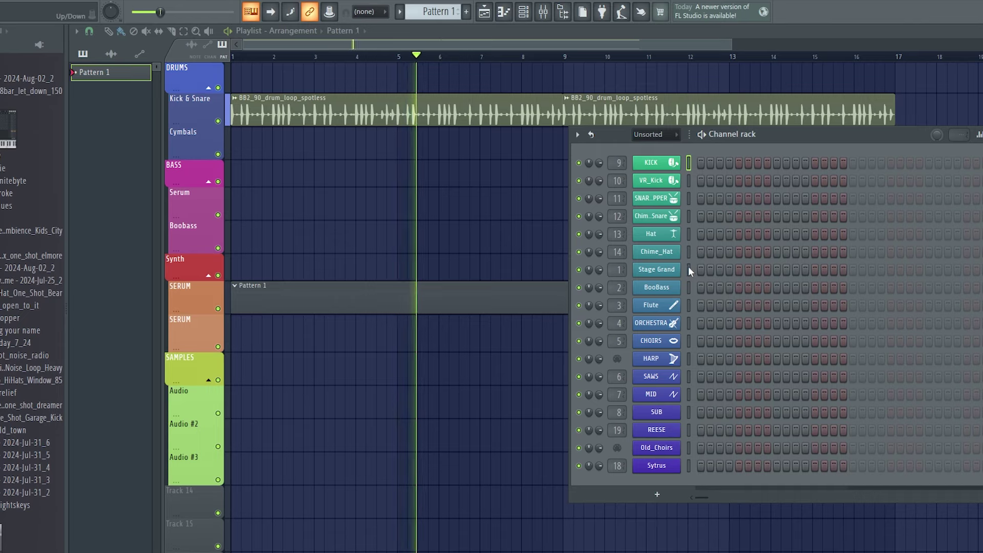
- Open the Stage Grand channel's piano roll from the channel rack
click(689, 268)
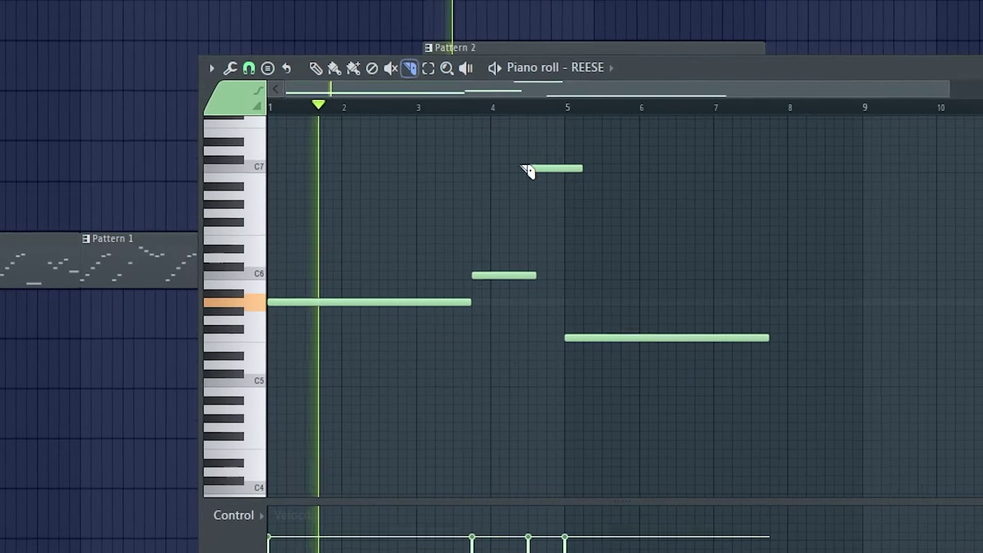
- Draw another note at about bar 4 in the Orchestra piano roll, following the first sustained chord
click(315, 69)
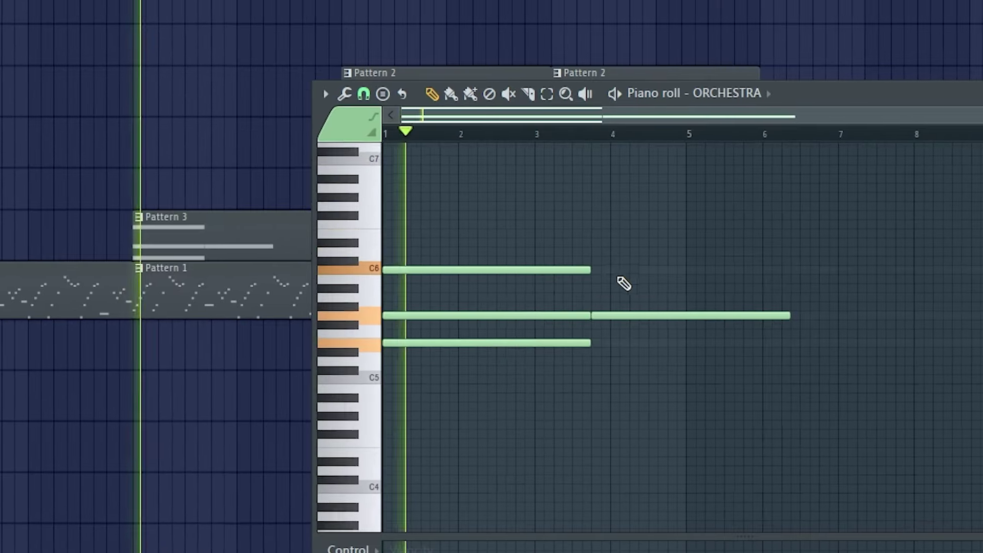
click(622, 269)
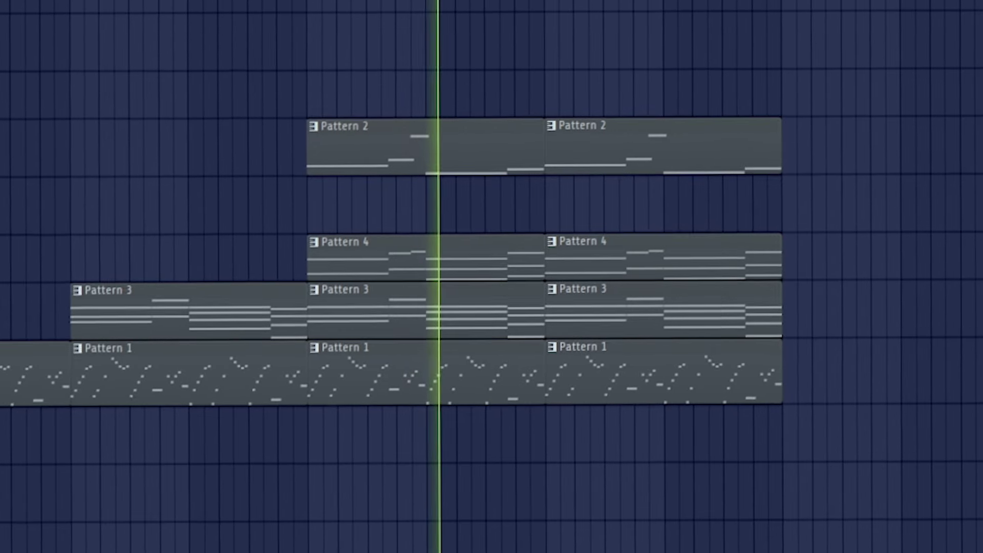
- Add another note after the descending four-note line in the Old_Choirs piano roll
key(F6)
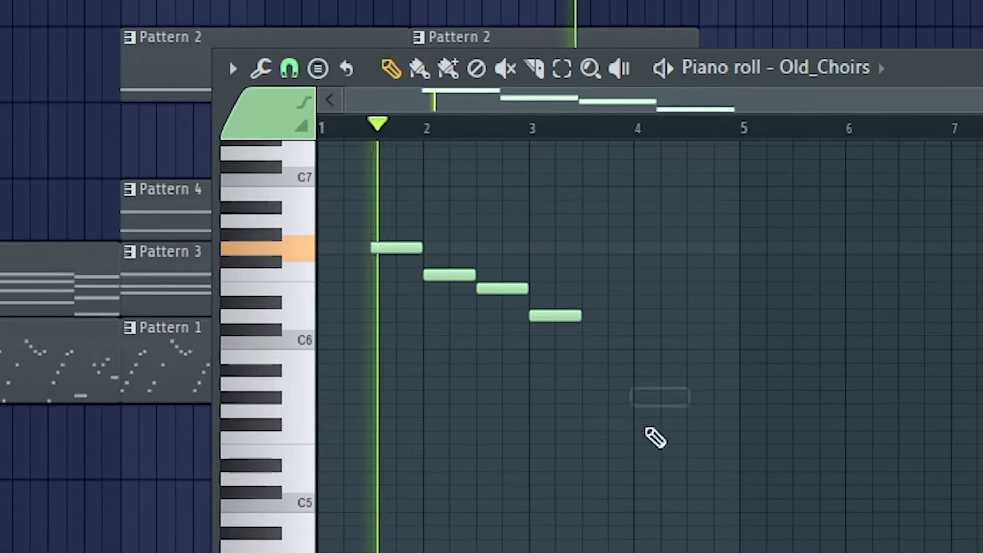
click(654, 446)
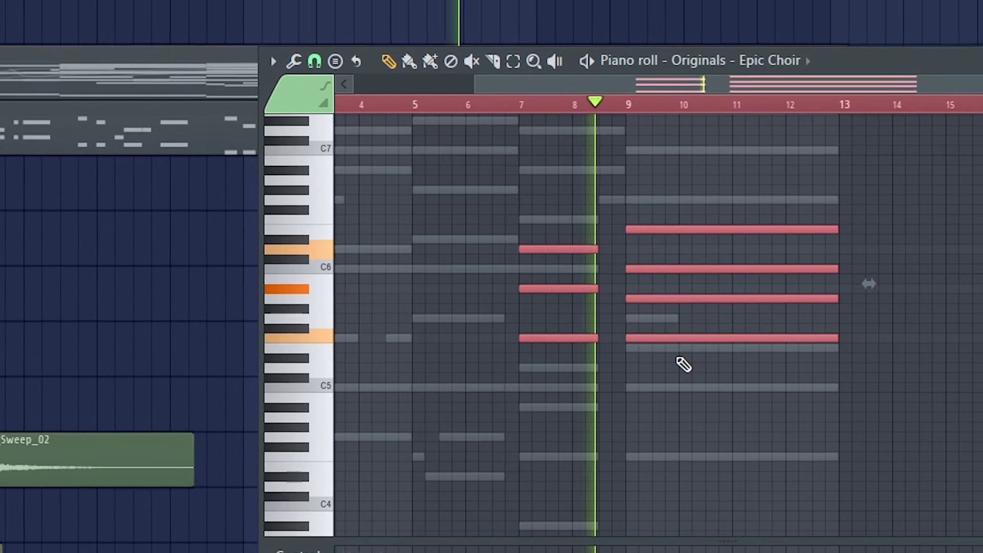
- Try a note around bar 4 in the Flute piano roll and remove it
key(alt+r)
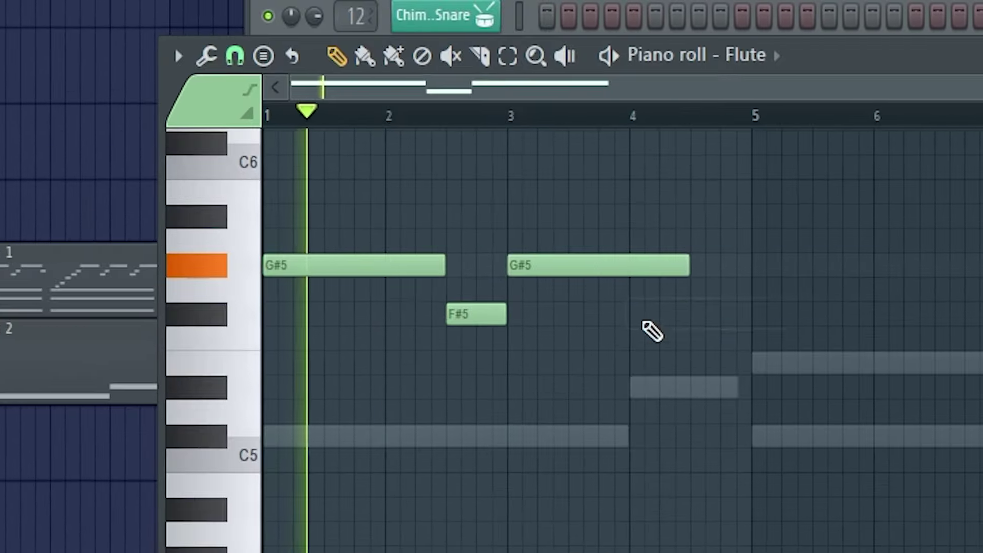
click(631, 358)
right_click(607, 359)
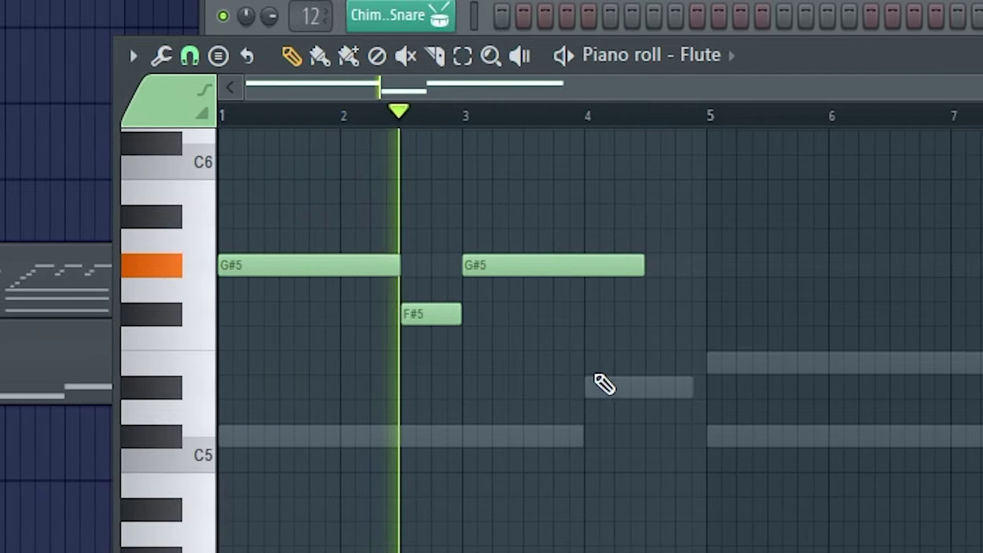
scroll(650, 378, up, 3)
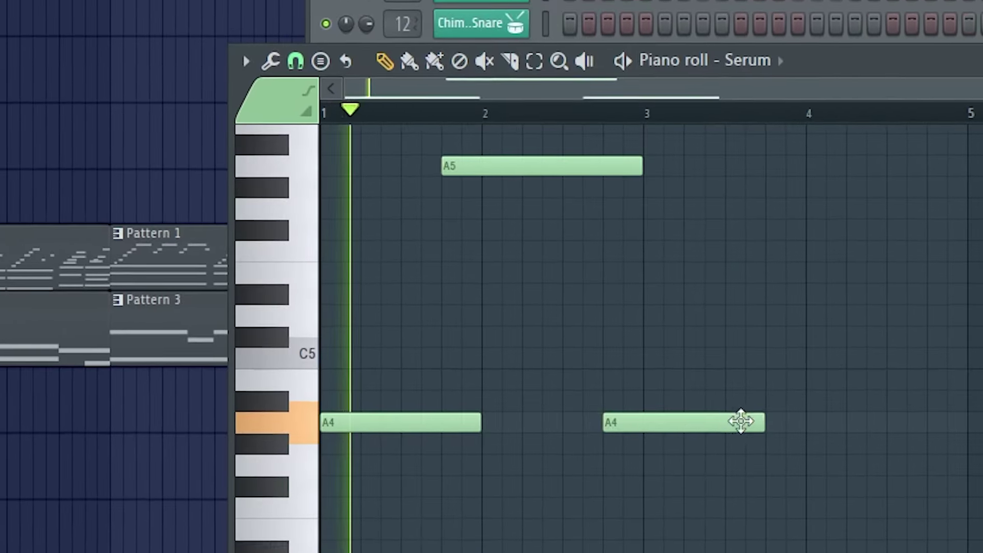
- Move the second A4 note in the Serum piano roll about half a bar later
drag(742, 421, 821, 439)
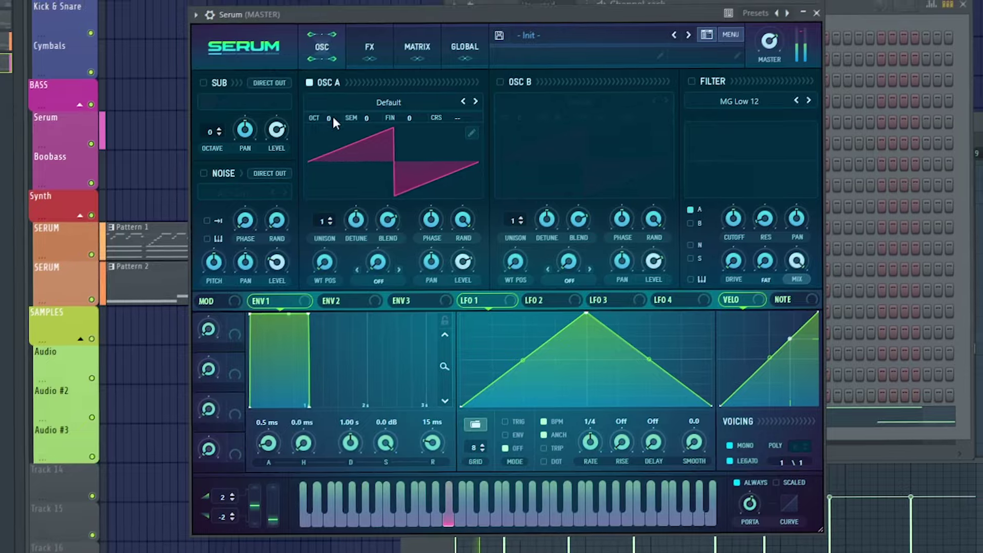
- Set oscillator A's octave to -3 in Serum and raise its number of unison voices
drag(328, 128, 331, 191)
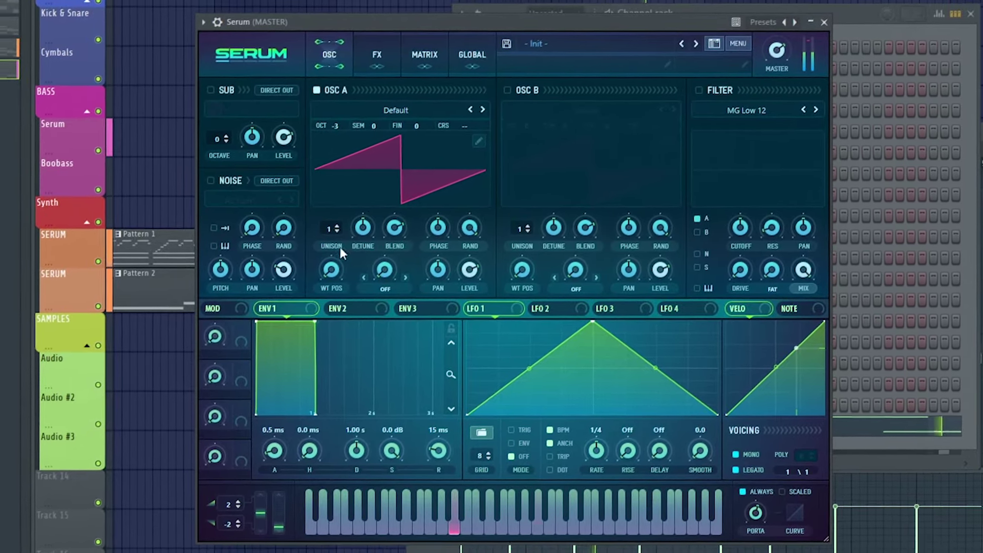
drag(338, 229, 353, 127)
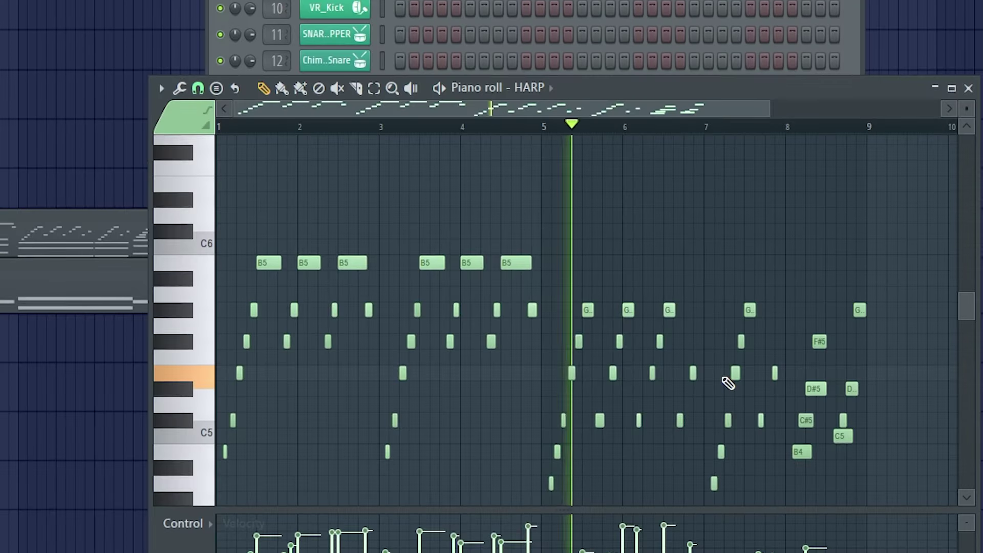
- Select all notes of the arpeggio in the Harp piano roll
key(ctrl+a)
scroll(727, 378, down, 3)
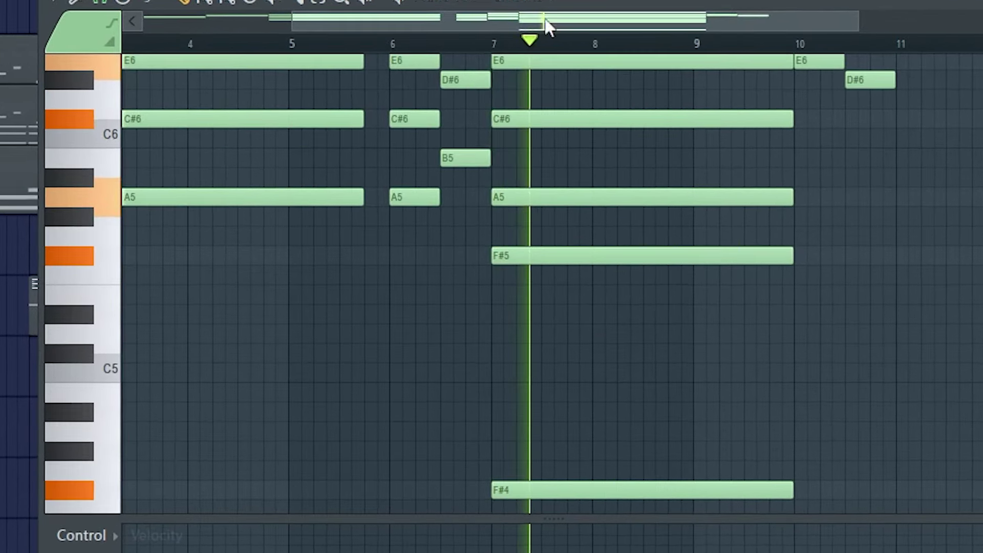
- Add another note after the D#6 note in bar 15 of the Dream bell piano roll
drag(540, 31, 627, 34)
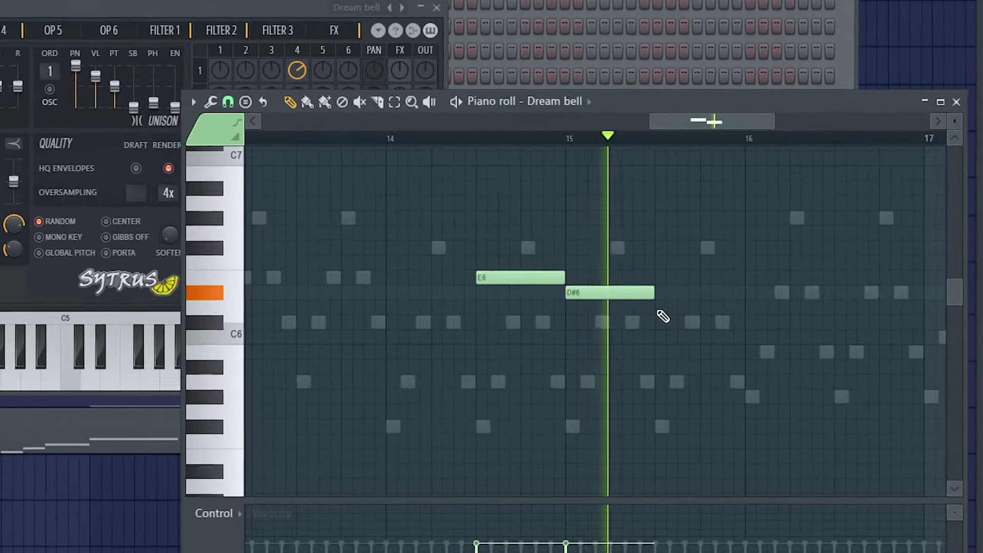
click(659, 322)
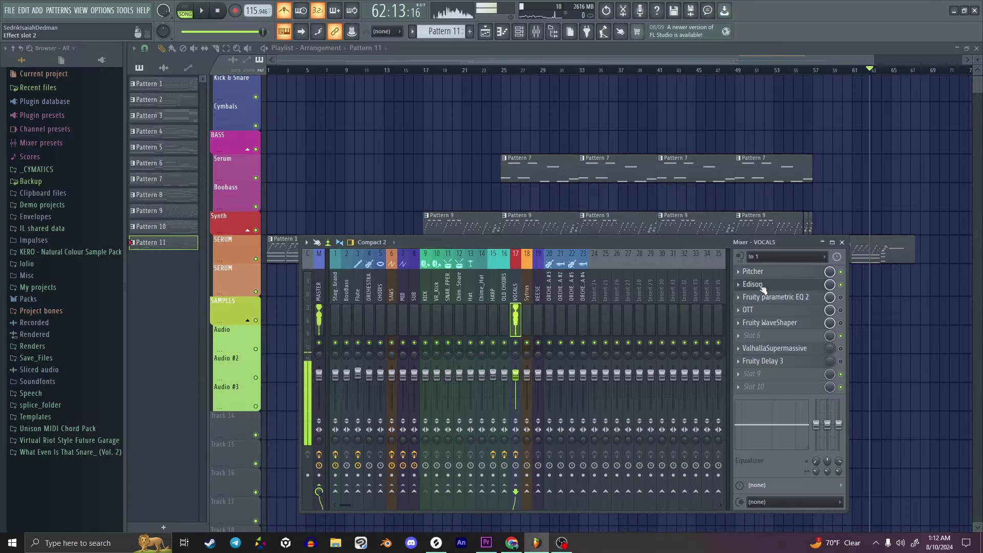
- Open Edison on the Vocals mixer track and move its window slightly higher
click(762, 288)
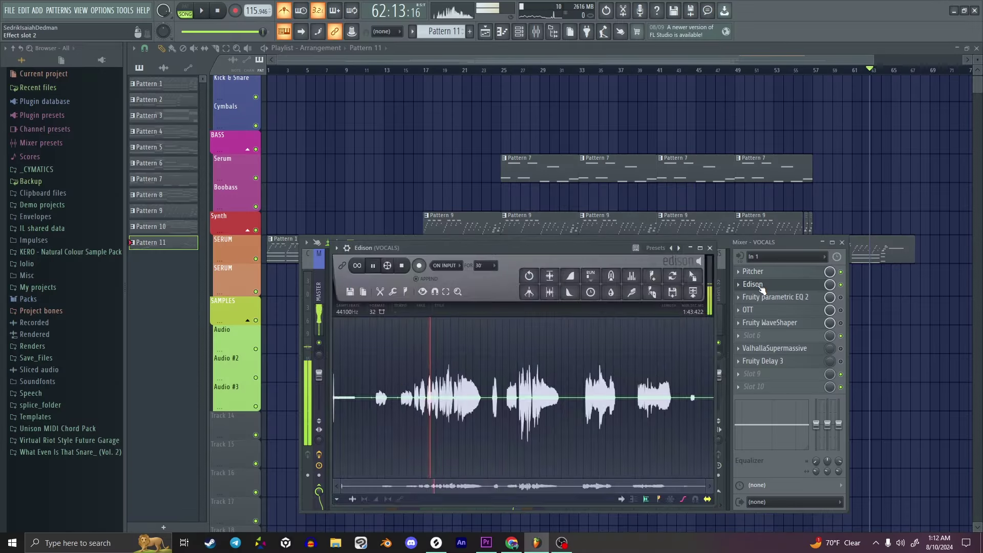
drag(498, 248, 499, 236)
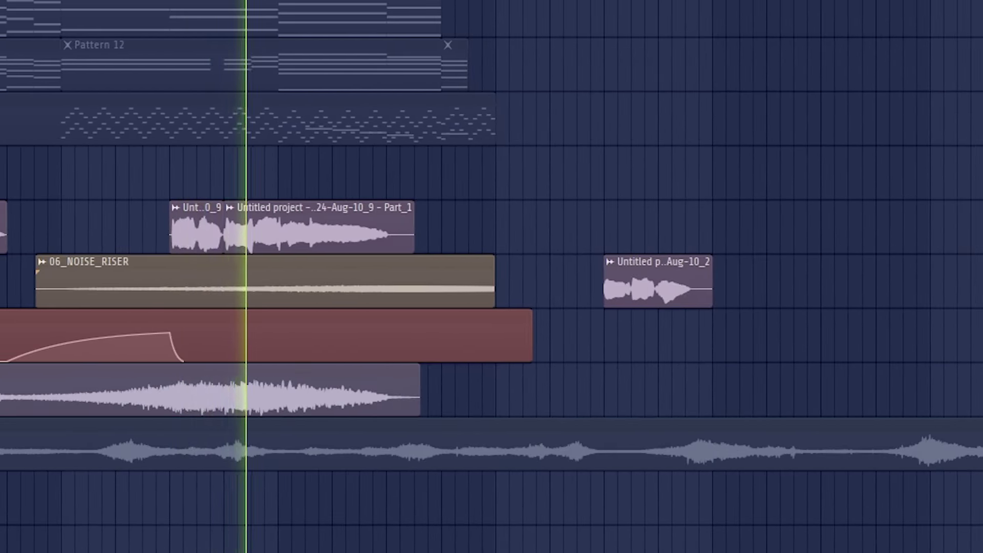
- Move the short separate vocal clip slightly earlier in the playlist
scroll(653, 336, down, 3)
drag(653, 377, 566, 369)
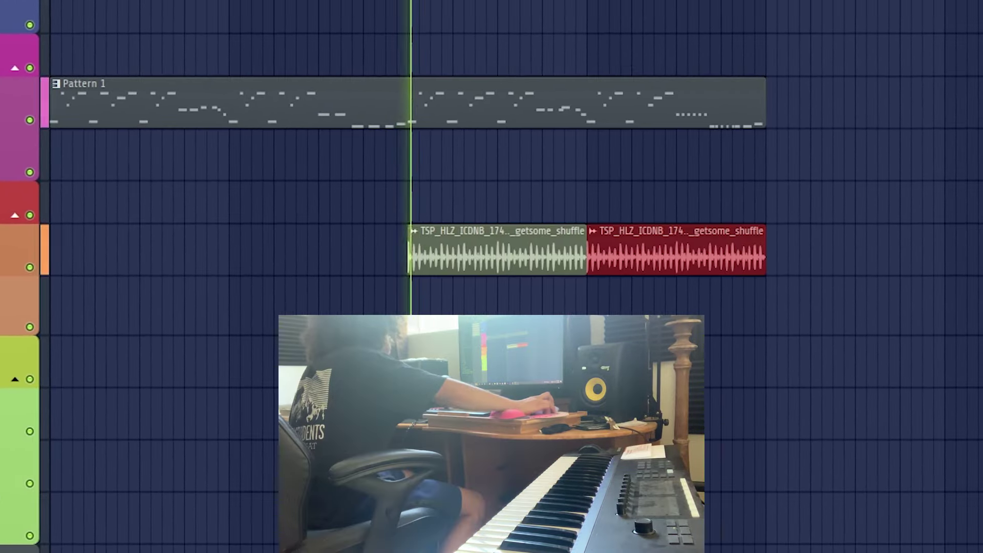
- Reposition the duplicated TSP_HLZ_ICDNB_174 getsome_shuffle drum loop clip in the playlist
drag(600, 230, 723, 182)
right_click(622, 190)
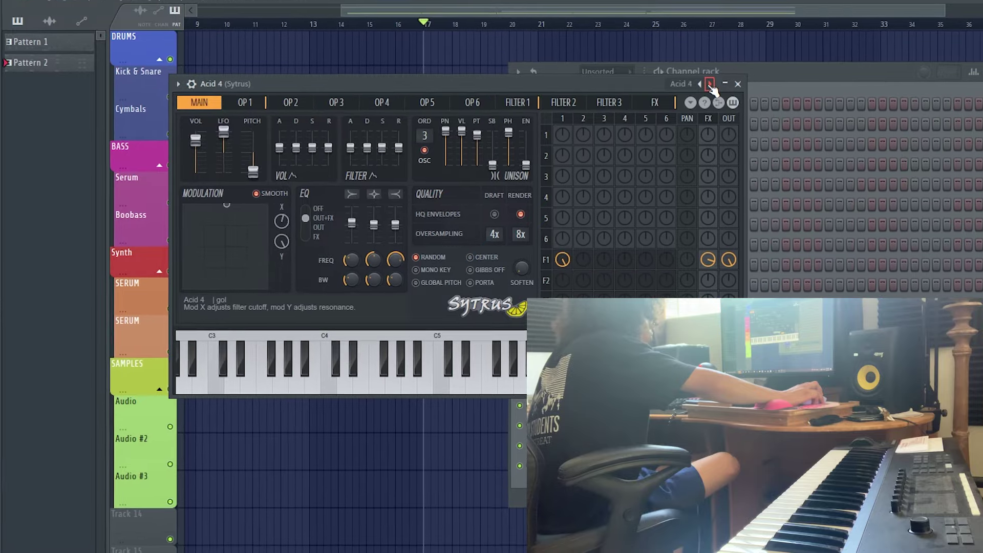
- Load the Acid 5 preset in Sytrus and close the open windows
click(721, 75)
click(721, 75)
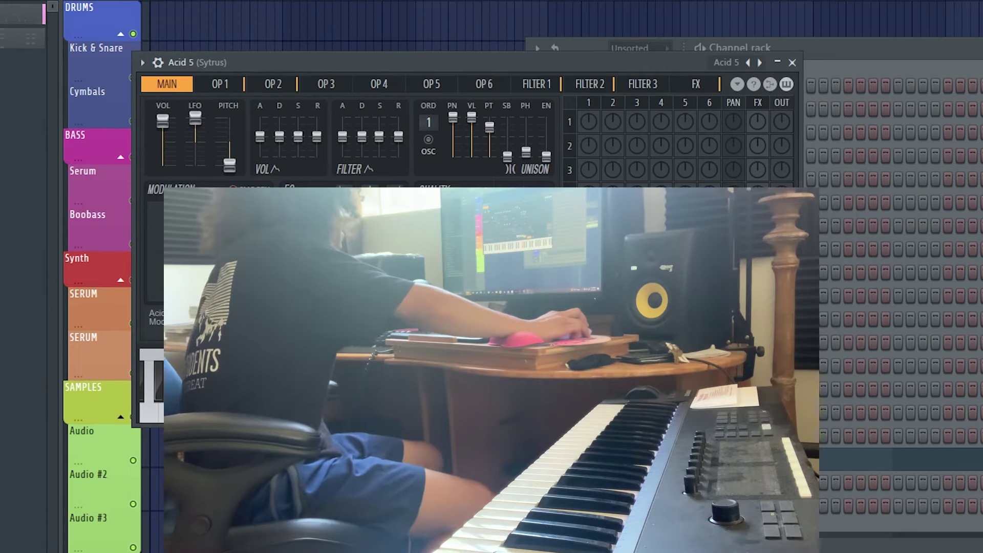
key(F12)
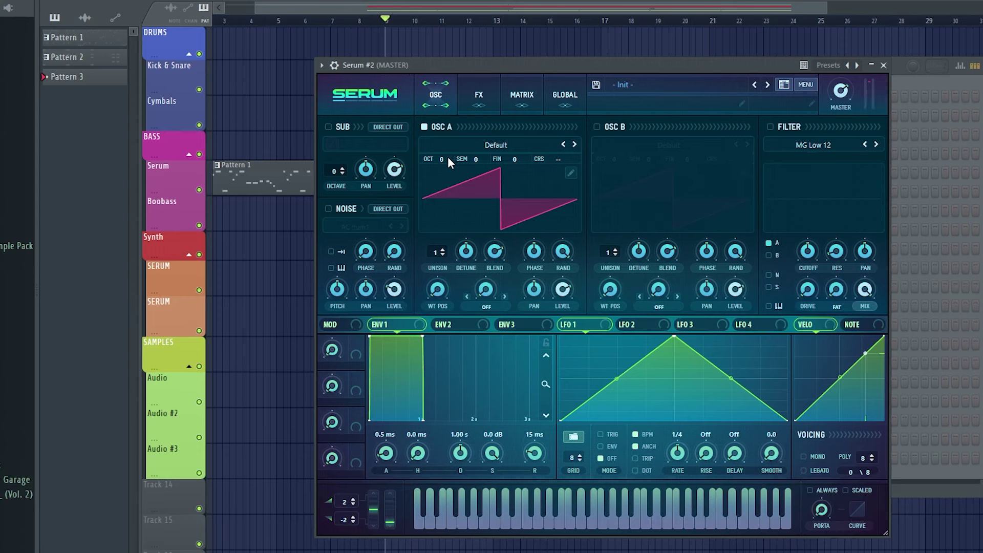
- Adjust oscillator A's octave setting in the Serum #2 synth
click(447, 155)
mouse_move(468, 158)
click(550, 218)
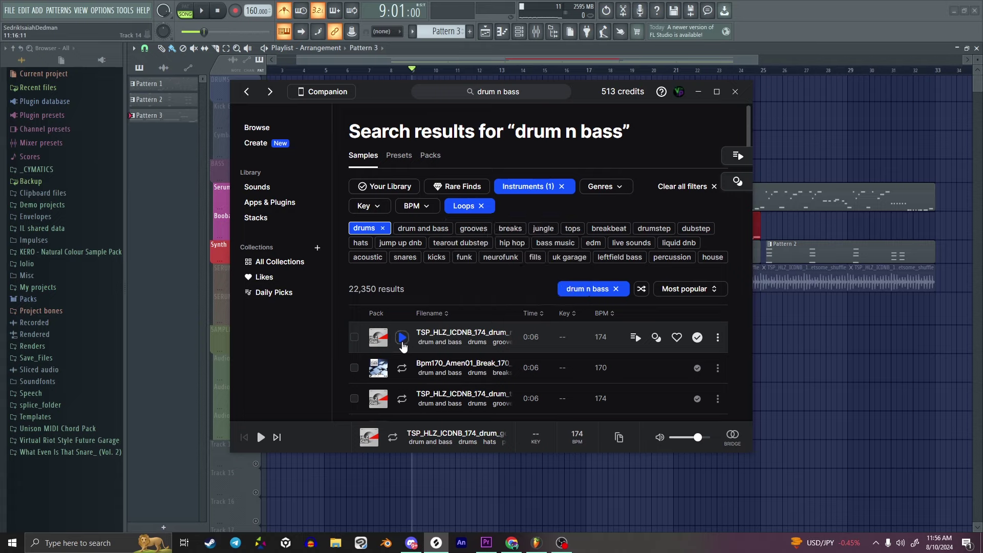
- Browse the drum loops among the "drum n bass" sample search results in Splice
scroll(398, 266, down, 3)
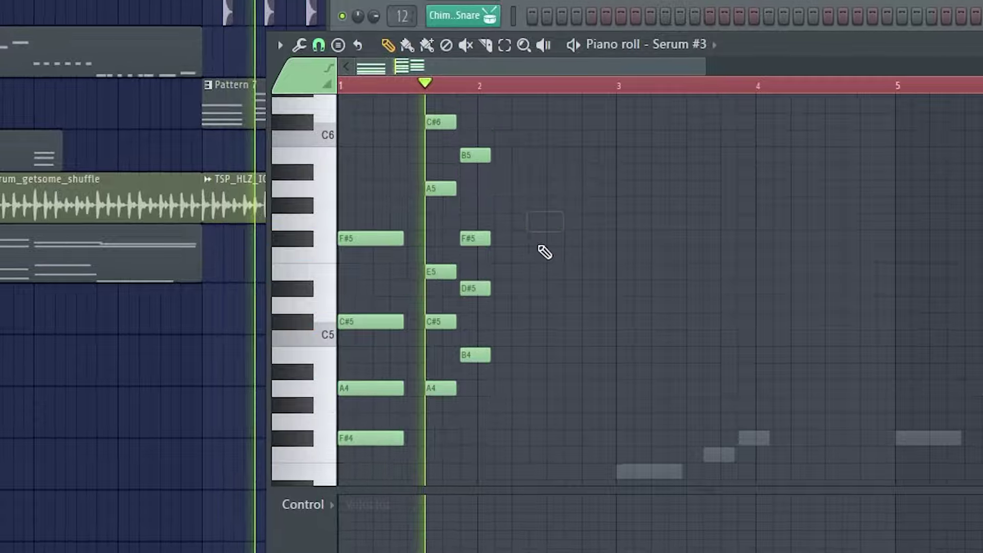
- Add a note after the last short chord in bar 2 of the Serum #3 piano roll
click(539, 253)
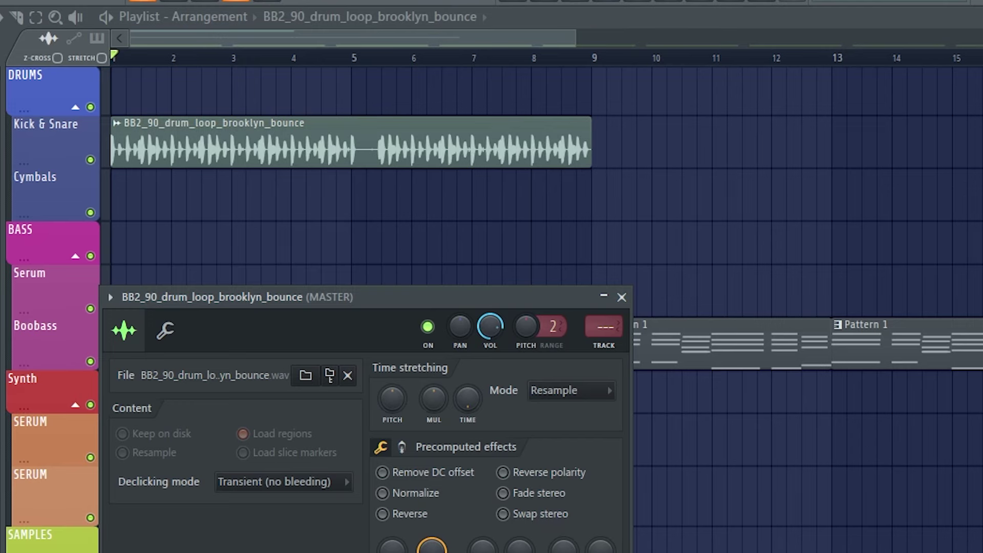
- Close the channel settings of the BB2_90_drum_loop_brooklyn_bounce sample
click(622, 297)
scroll(333, 61, down, 6)
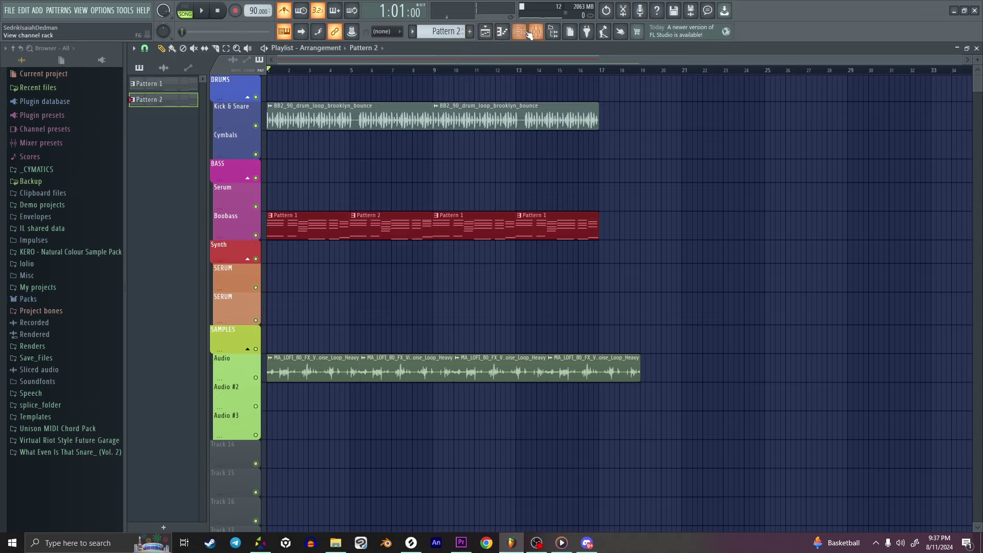
- Show the channel rack and start playback of the arrangement
click(529, 34)
key(space)
click(721, 242)
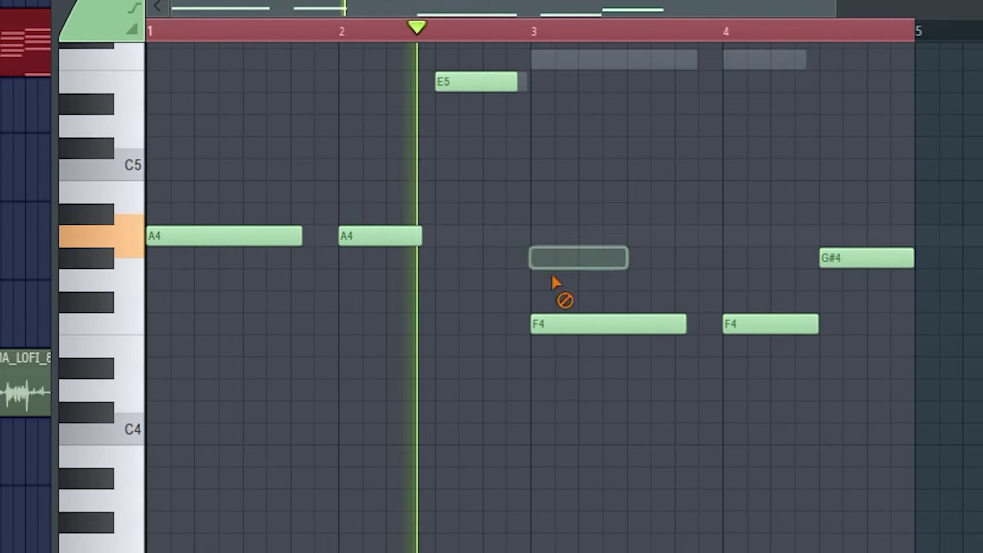
- Transpose the selected E5 bass note down one octave
scroll(742, 245, up, 3)
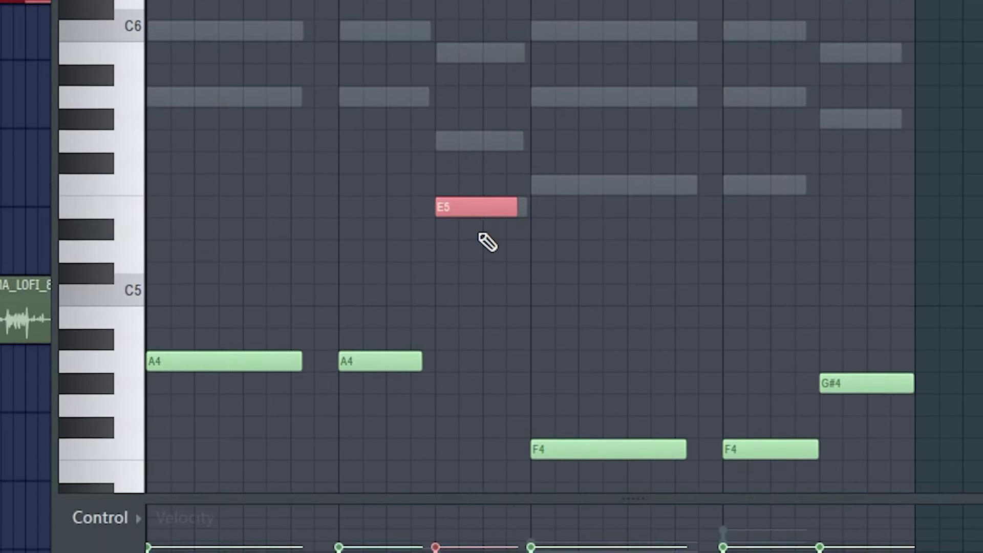
key(ctrl+Down)
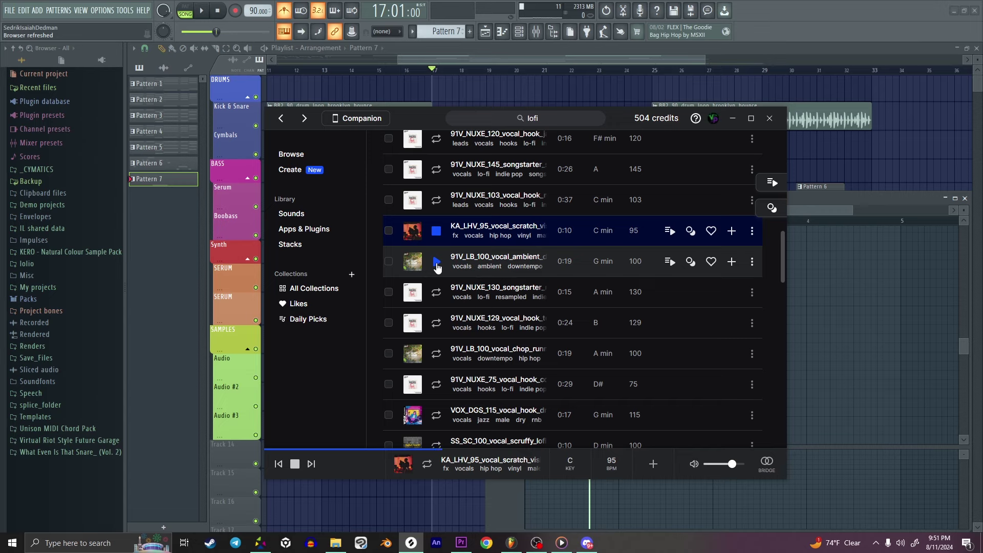
- Preview the 91V_LB_100 vocal ambient sample and further lofi vocal results in Splice
click(437, 264)
scroll(437, 267, down, 2)
key(Down)
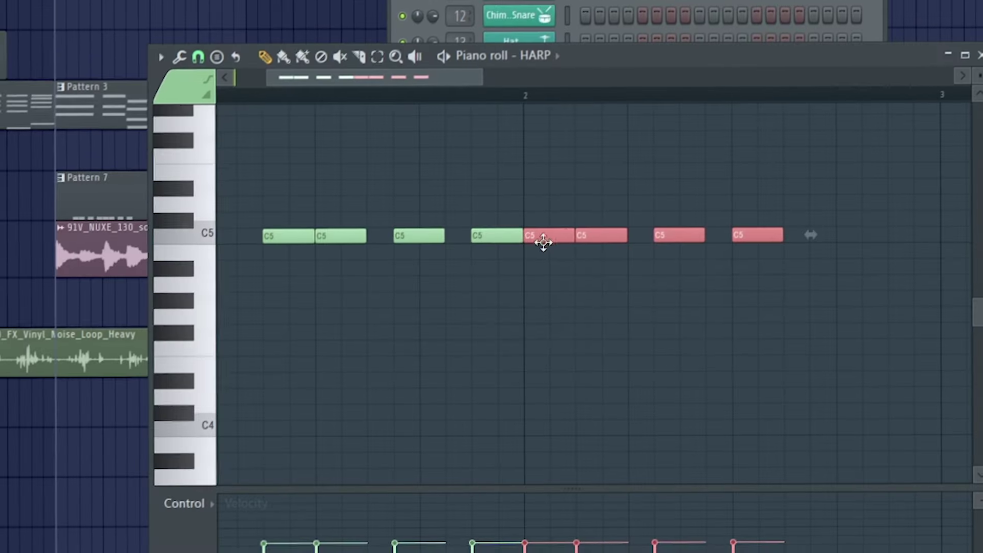
- Shift the duplicated four-note C5 group later within bar 2 of the Harp piano roll and raise it about two semitones
drag(549, 241, 702, 268)
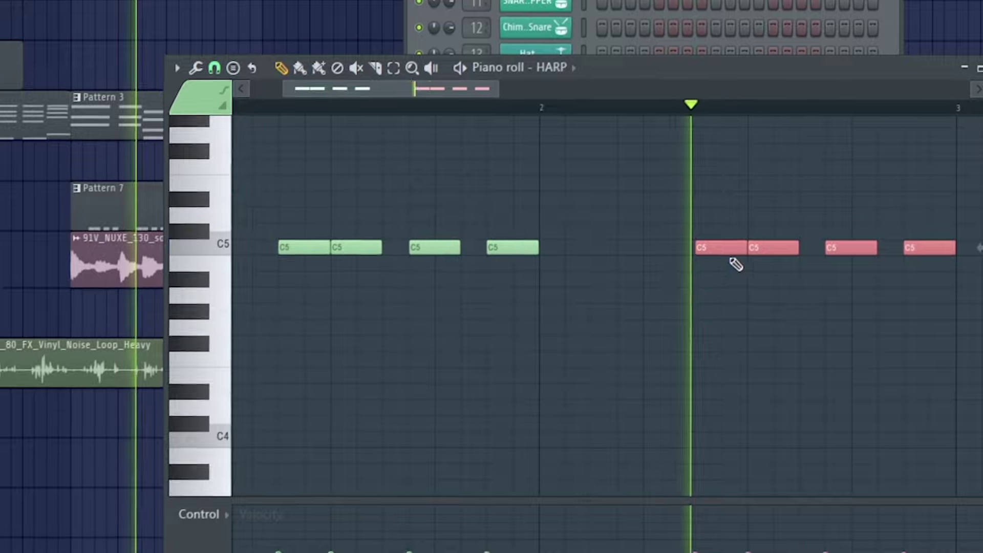
drag(753, 250, 753, 218)
drag(489, 91, 601, 98)
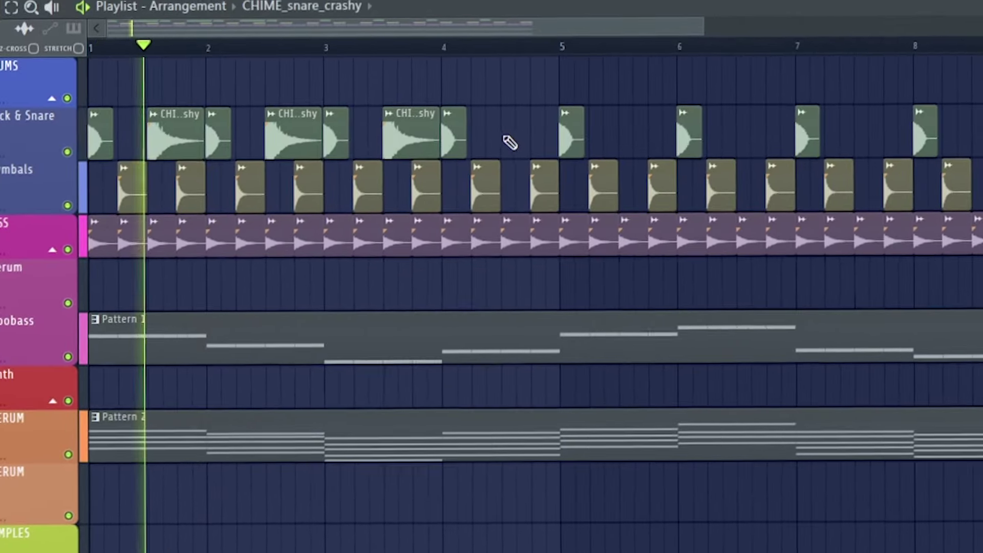
- Place more CHIME_snare_crashy clips on the Kick & Snare track across the middle of bars 4 and 5
drag(509, 143, 635, 150)
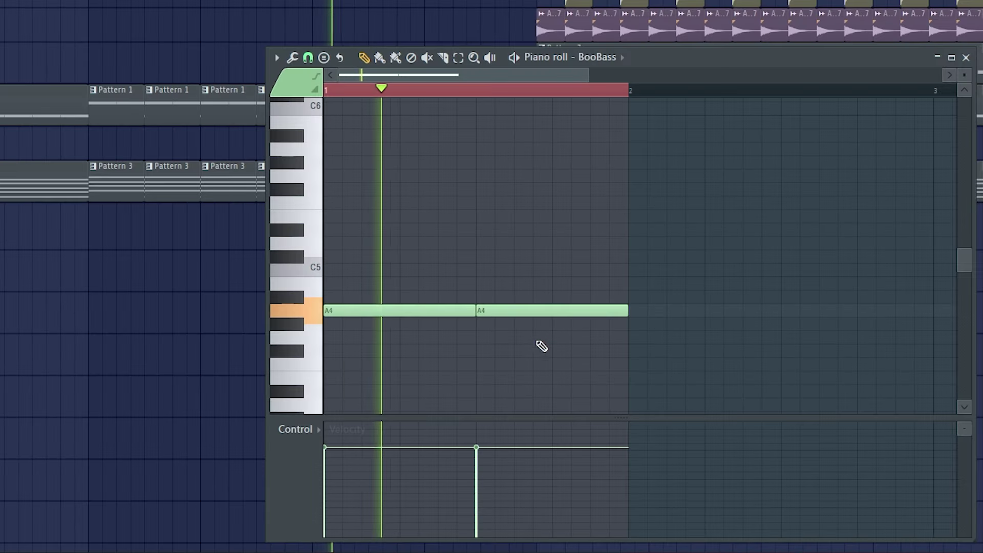
- Add a note below the second A4 note in bar 1 of the BooBass piano roll
click(559, 351)
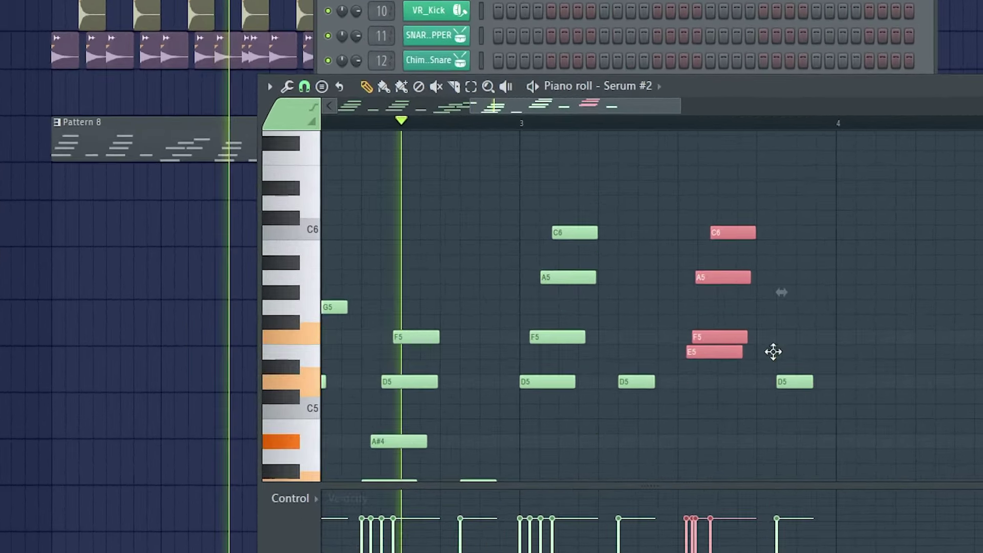
- Try an extra note beside the copied arpeggio in bar 3 of the Serum #2 piano roll and remove it
click(801, 358)
right_click(802, 358)
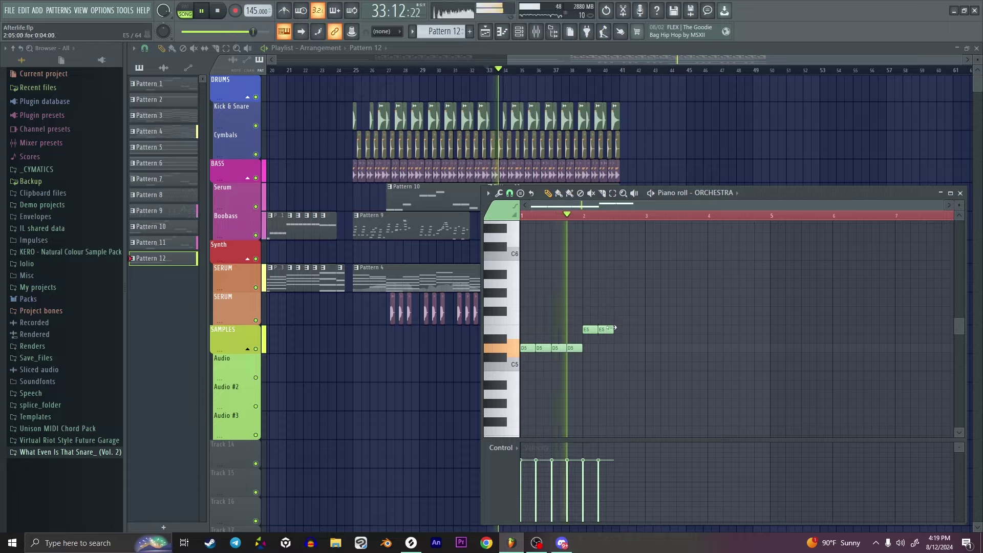
- Add a third E5 note after the two E5 notes in the Orchestra piano roll
click(617, 330)
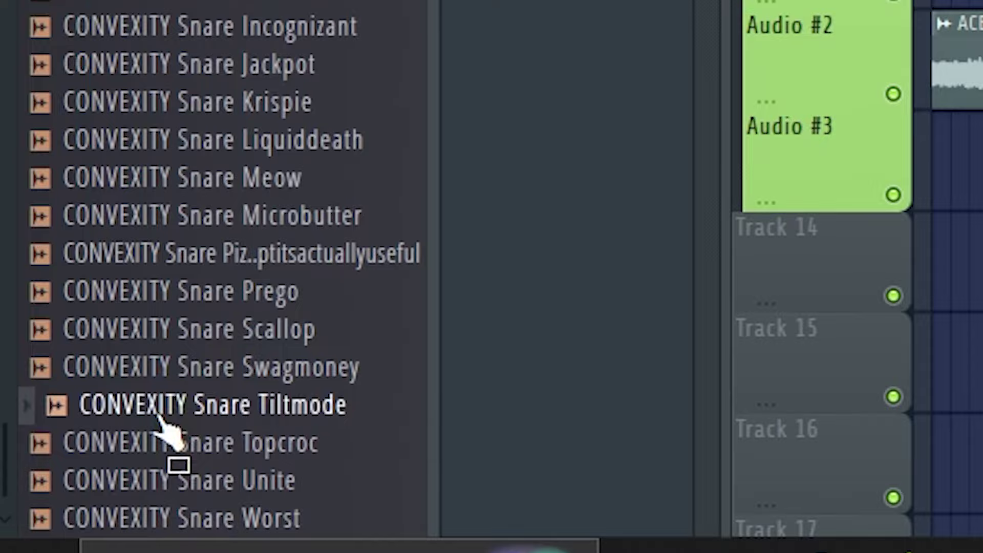
- Place the CONVEXITY Snare Tiltmode sample from the browser in the playlist
drag(51, 495, 492, 113)
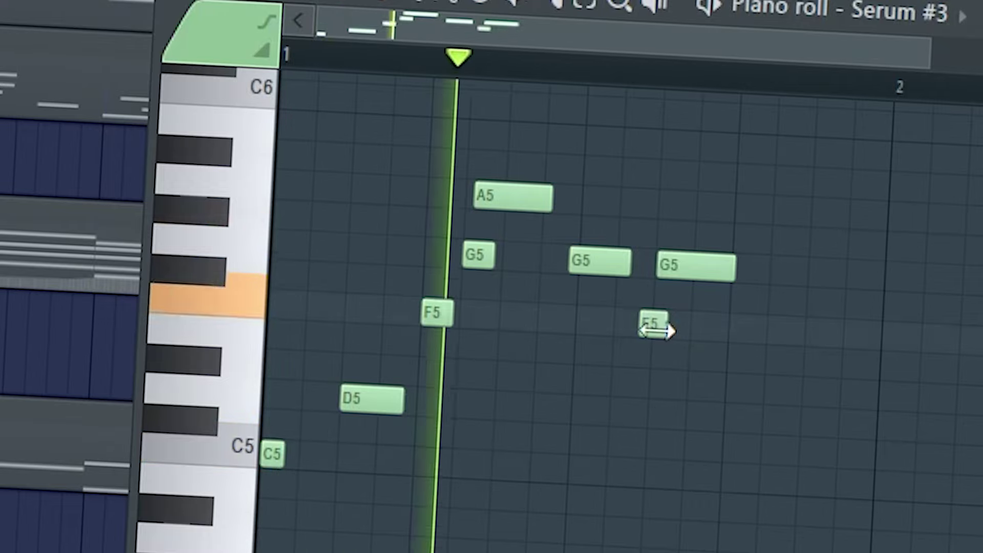
- Add a short F5 note between the last two G5 notes in bar 1 of the Serum #3 piano roll
click(620, 284)
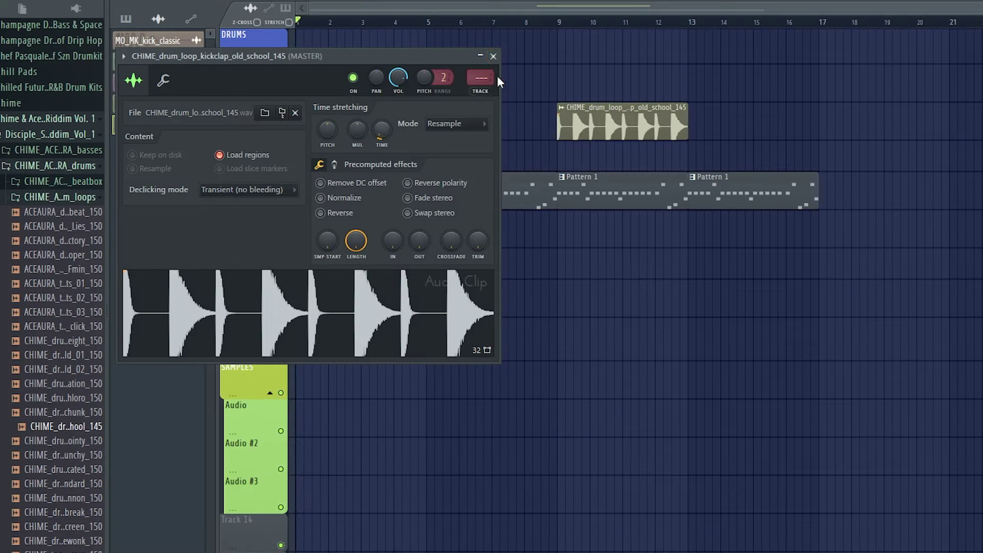
- Close the drum loop's sample settings and move the CHIME_drum_loop_kickclap_old_school_145 clip to the start of the Cymbals track
click(481, 77)
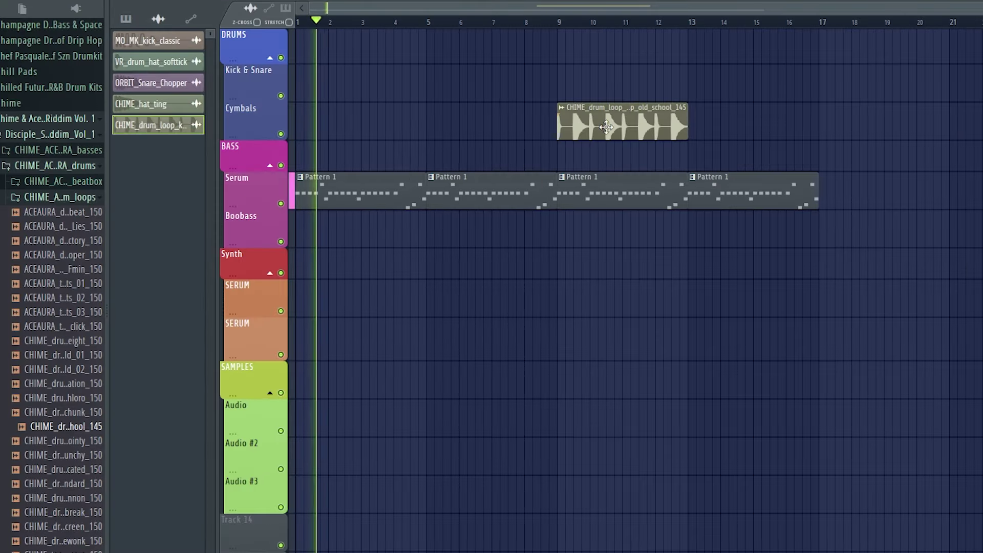
drag(675, 113, 416, 114)
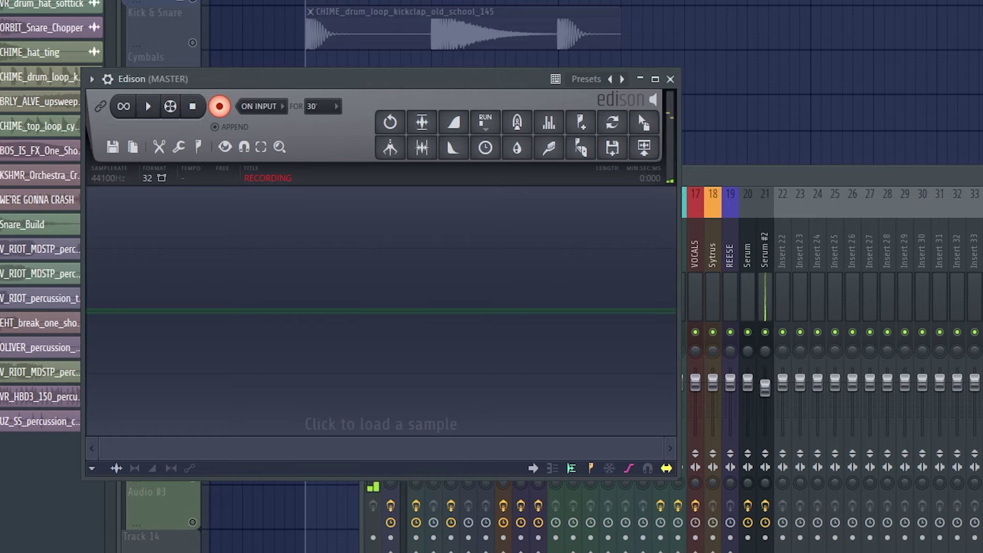
- Start playback while Edison is recording on the master track
key(space)
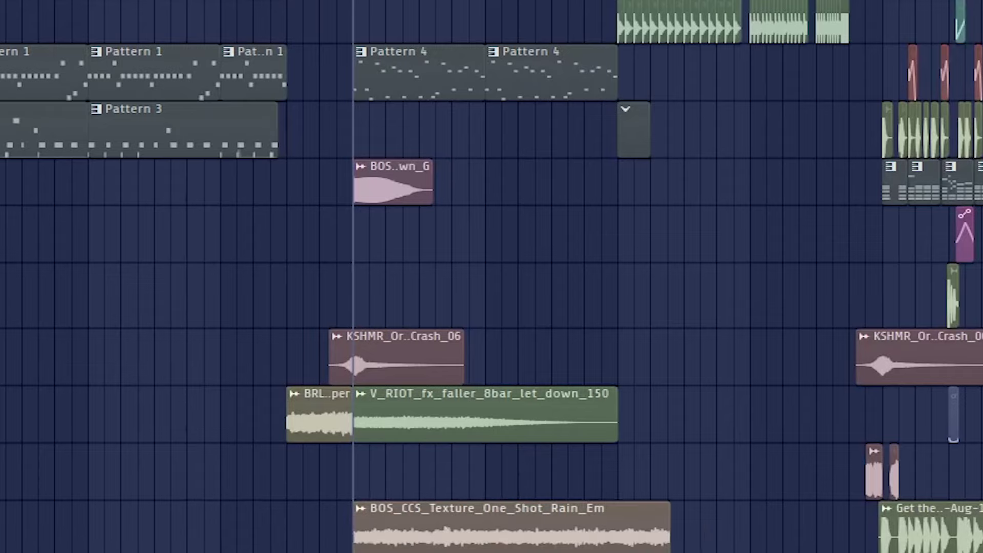
- Move the BOS_CCS_Texture_One_Shot_Rain_Em clip up one playlist track and open its sample settings
drag(448, 522, 448, 465)
double_click(448, 465)
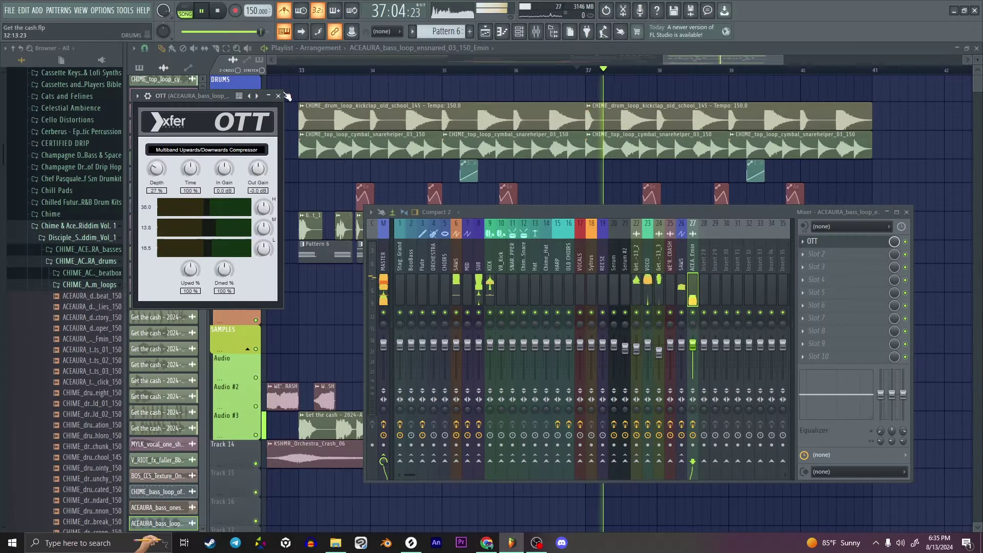
- Close the OTT effect on the ACEAURA bass loop's mixer insert
click(278, 96)
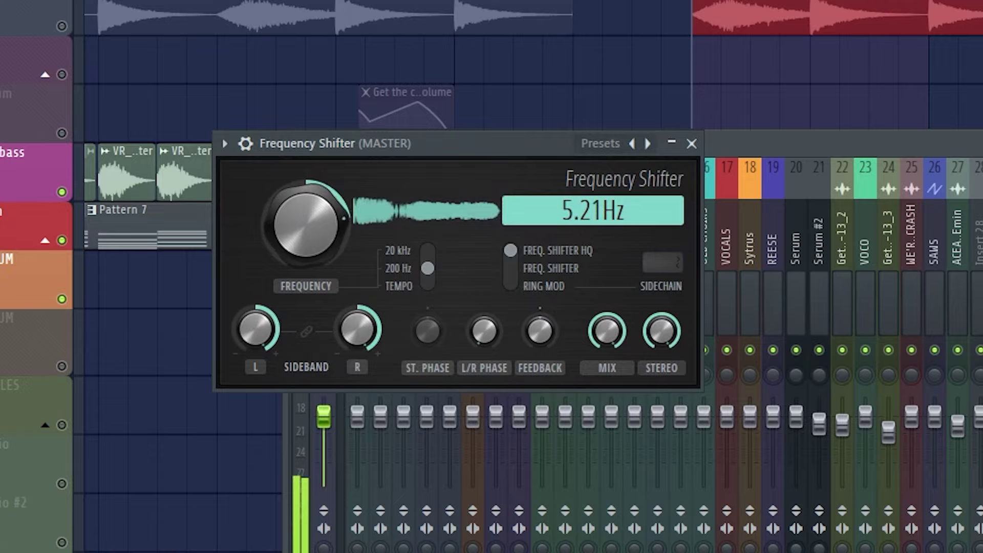
- Select the Pattern 6 clip on the Synth track and show the channel rack
drag(375, 252, 374, 254)
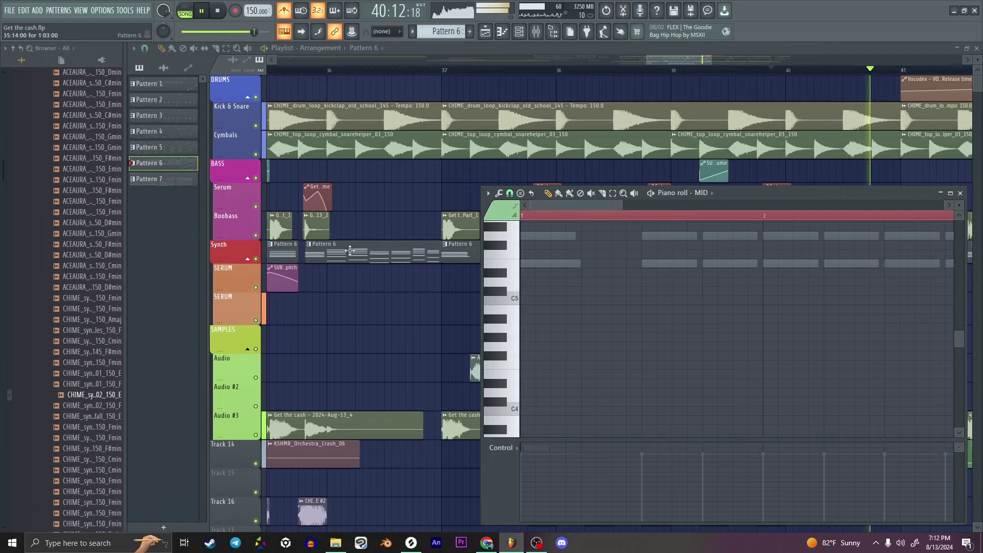
key(F6)
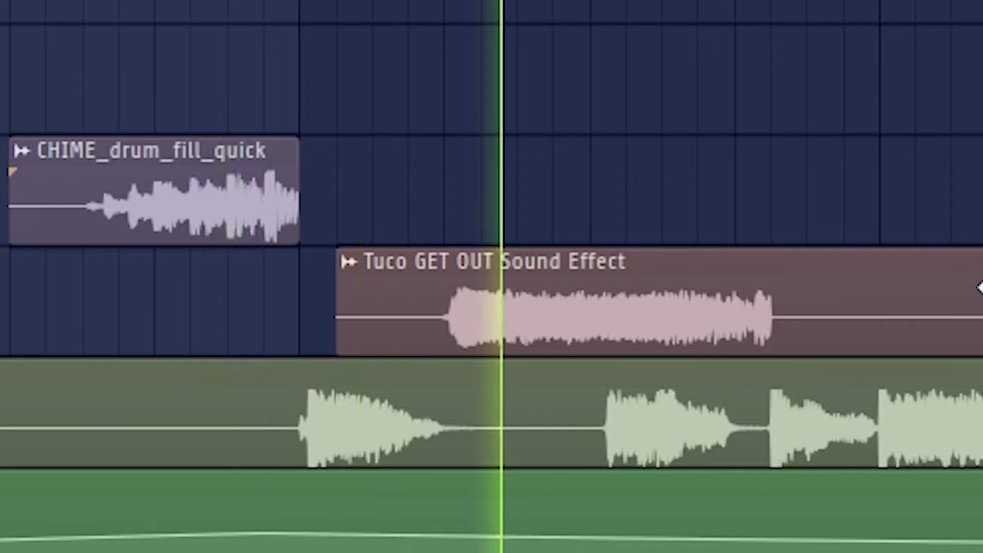
- Trim the silent end of the Tuco GET OUT Sound Effect clip in the playlist
drag(674, 245, 589, 225)
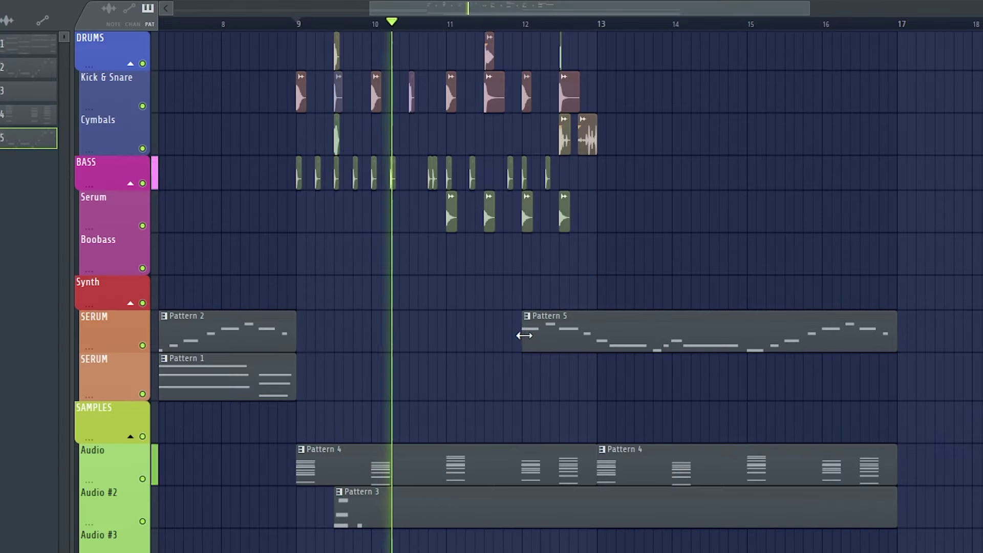
- Extend the start of the Pattern 5 clip on the SERUM track back to bar 11
drag(523, 336, 447, 335)
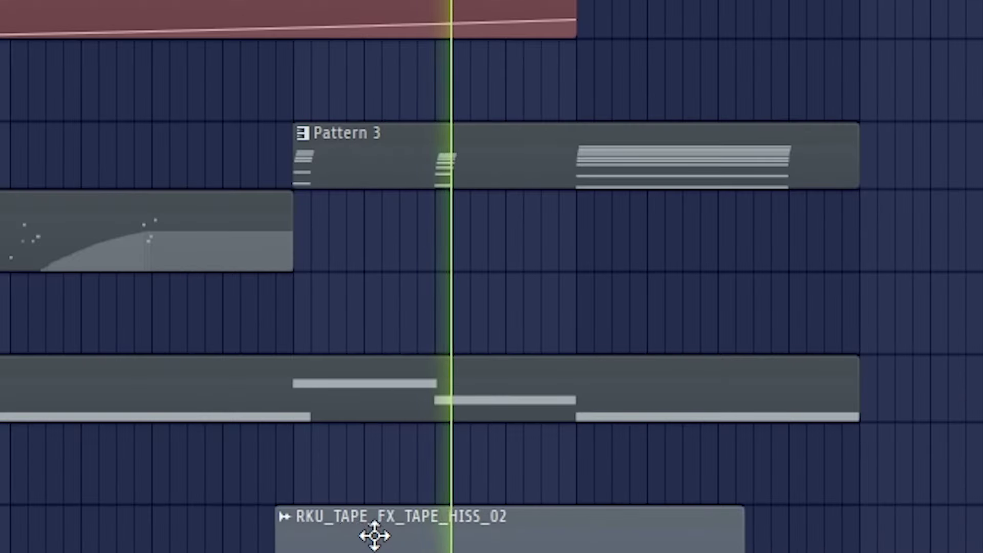
- Move the RKU_TAPE_FX_TAPE_HISS_02 clip later, to just before the last long chord of Pattern 3
drag(416, 348, 424, 348)
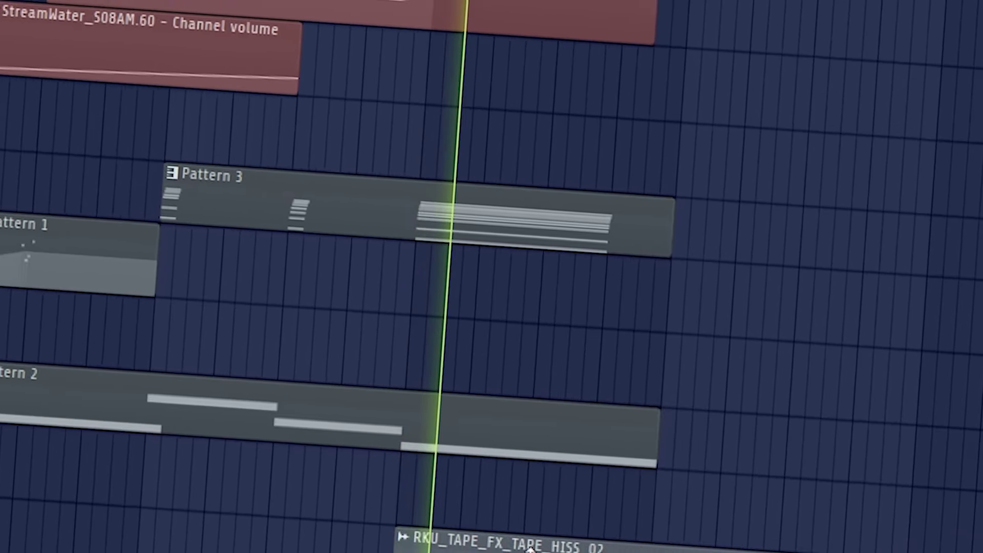
click(132, 328)
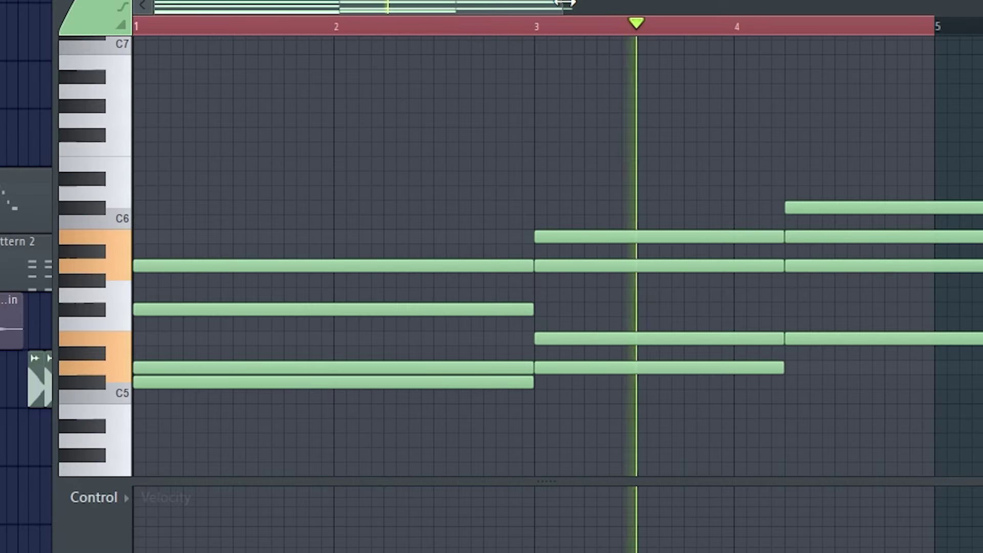
drag(566, 3, 784, 5)
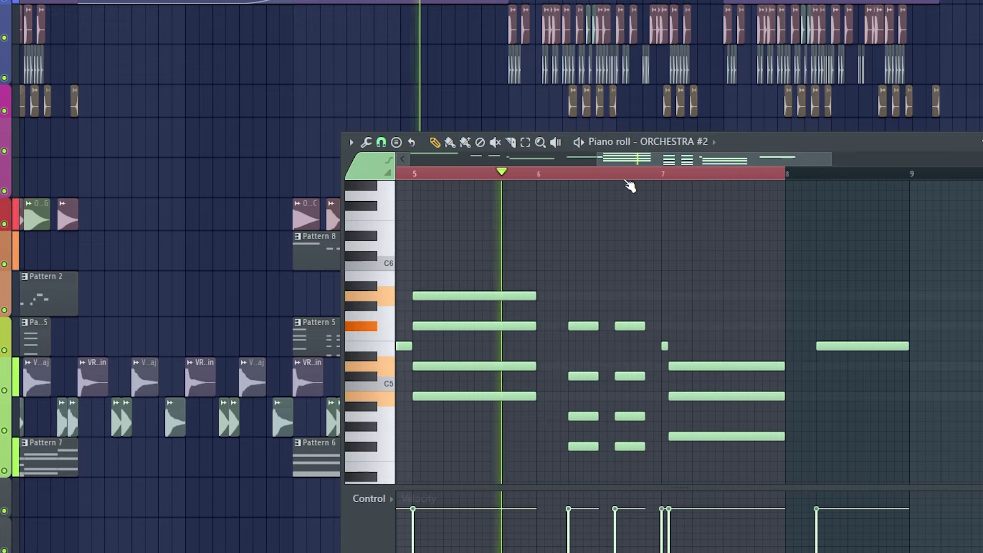
drag(623, 160, 651, 169)
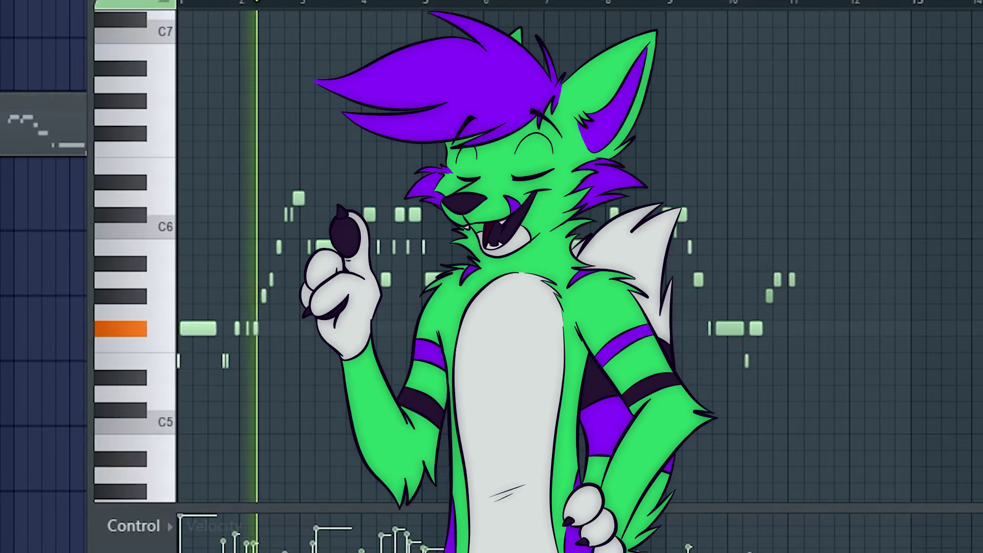
scroll(745, 16, up, 2)
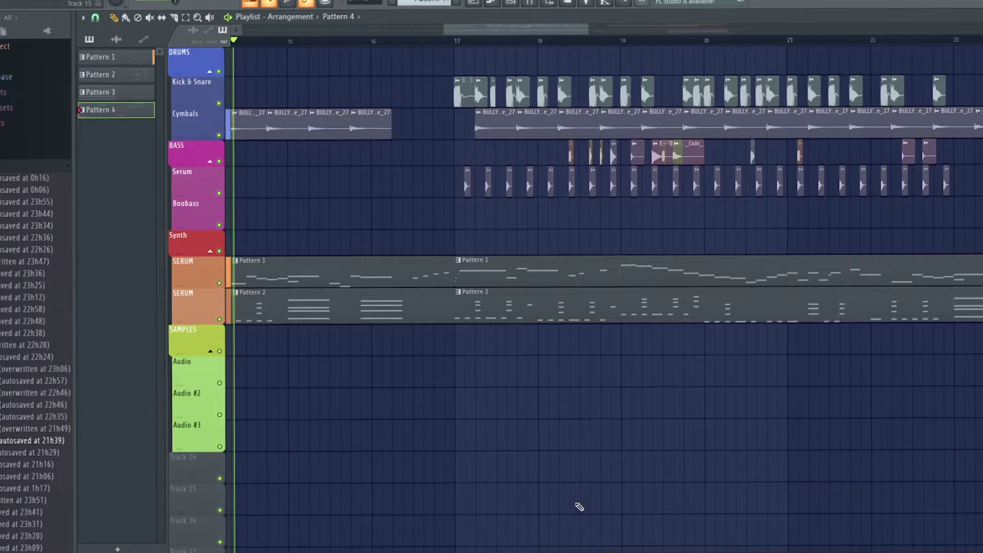
- Look through the playlist arrangement from the drum section to the volume automation and riser clips after bar 25
scroll(580, 507, right, 5)
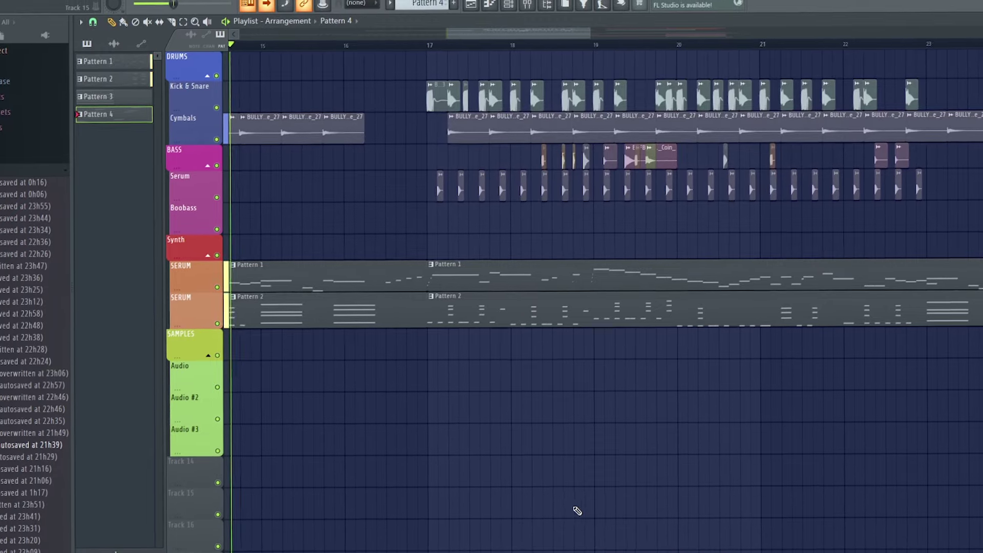
scroll(579, 520, right, 5)
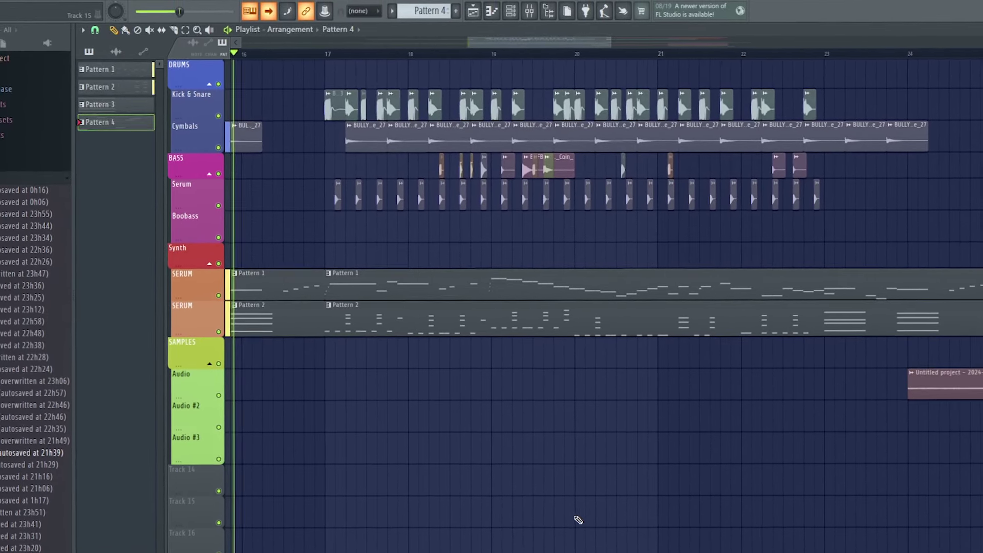
scroll(590, 514, right, 5)
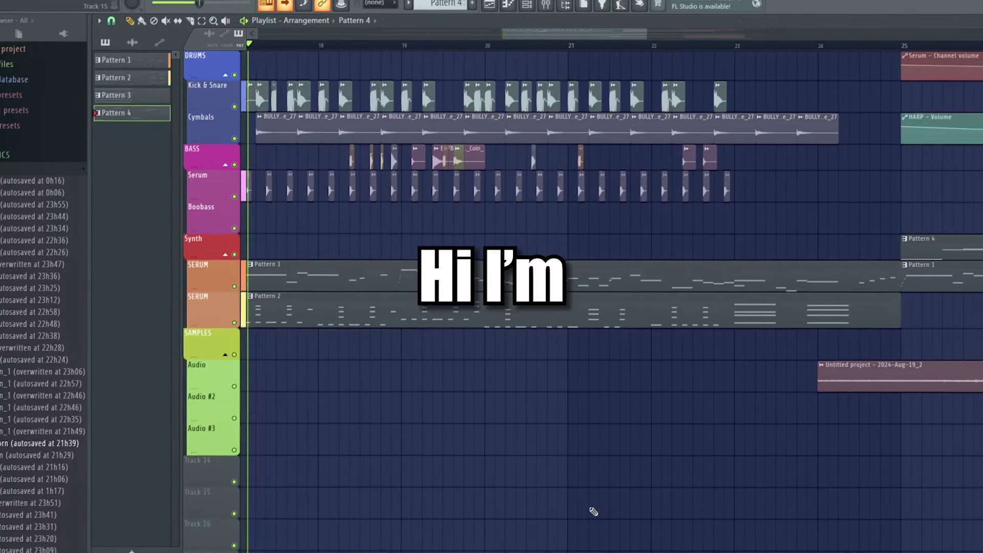
scroll(592, 507, right, 5)
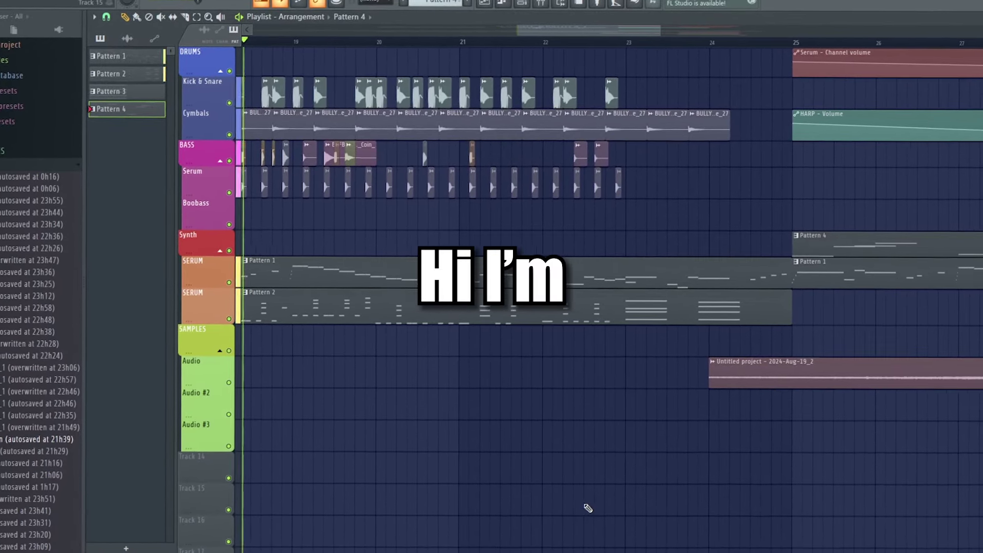
scroll(584, 514, right, 5)
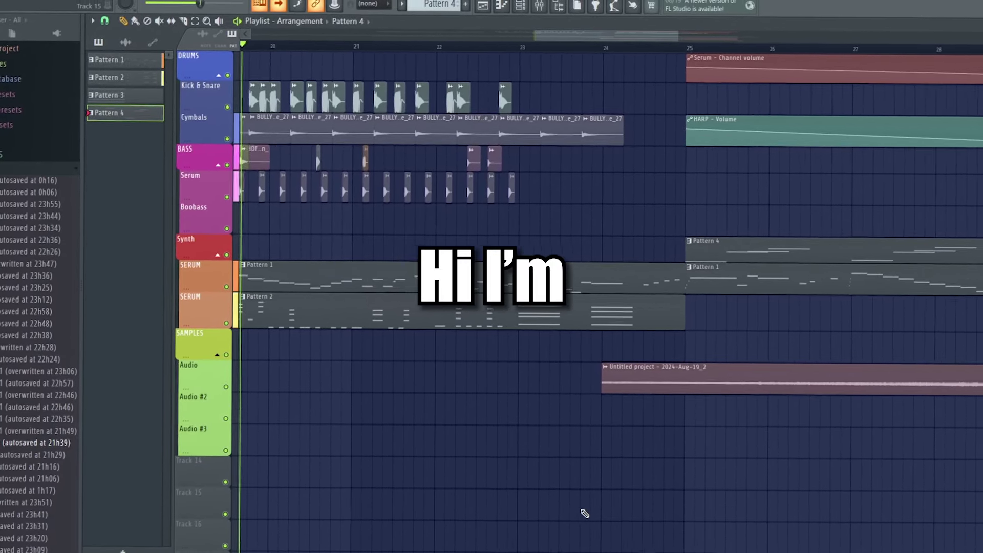
scroll(587, 503, right, 5)
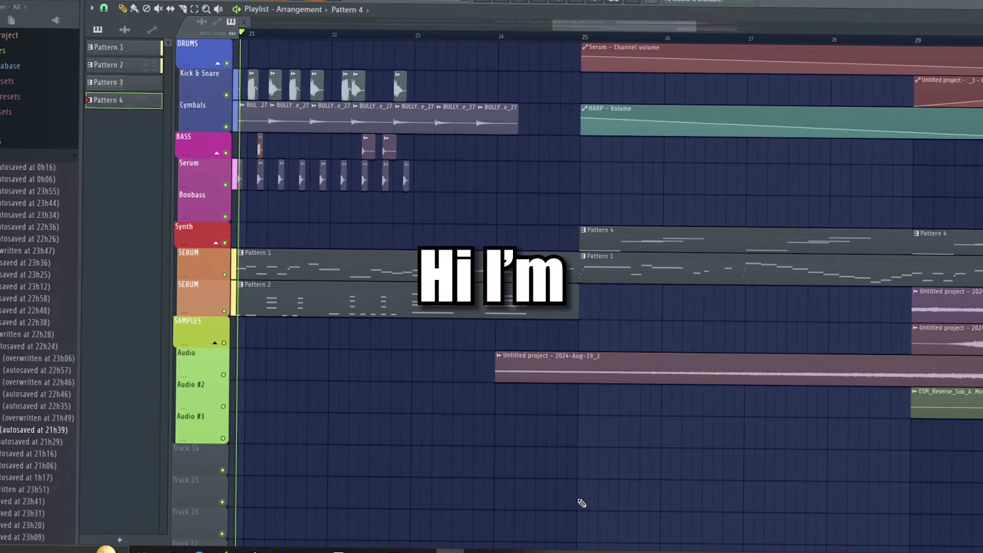
scroll(571, 508, right, 5)
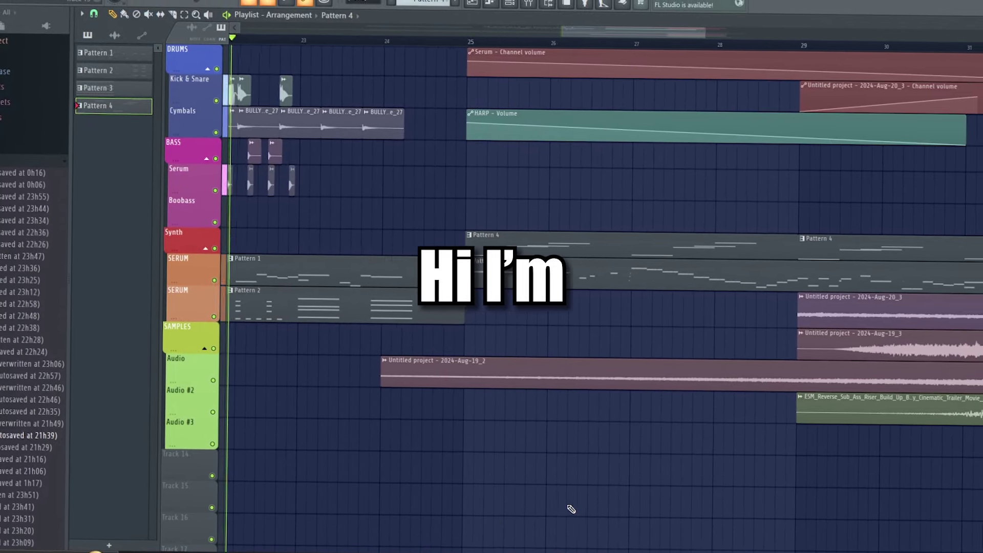
scroll(586, 508, right, 4)
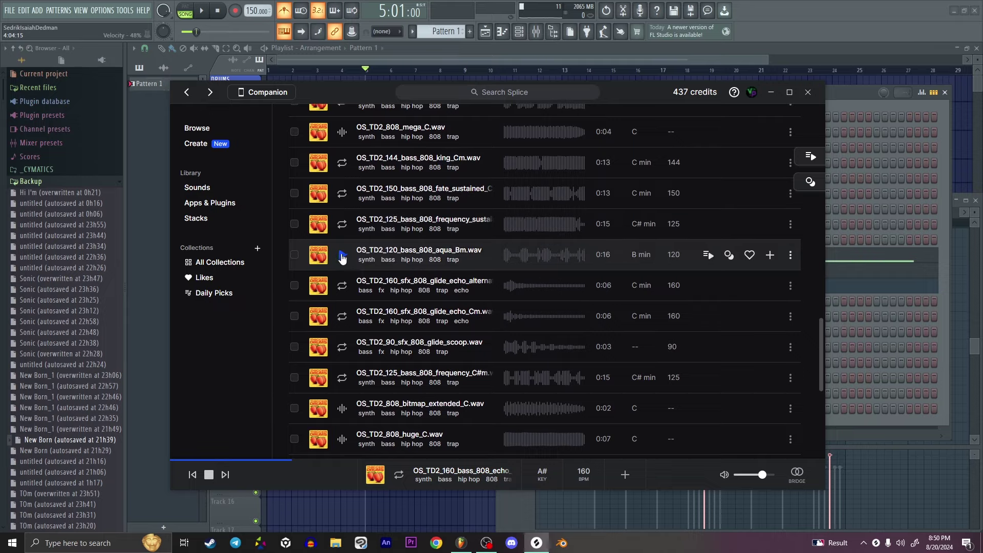
- Browse the 808 bass samples in Splice
scroll(343, 256, down, 1)
scroll(343, 256, down, 3)
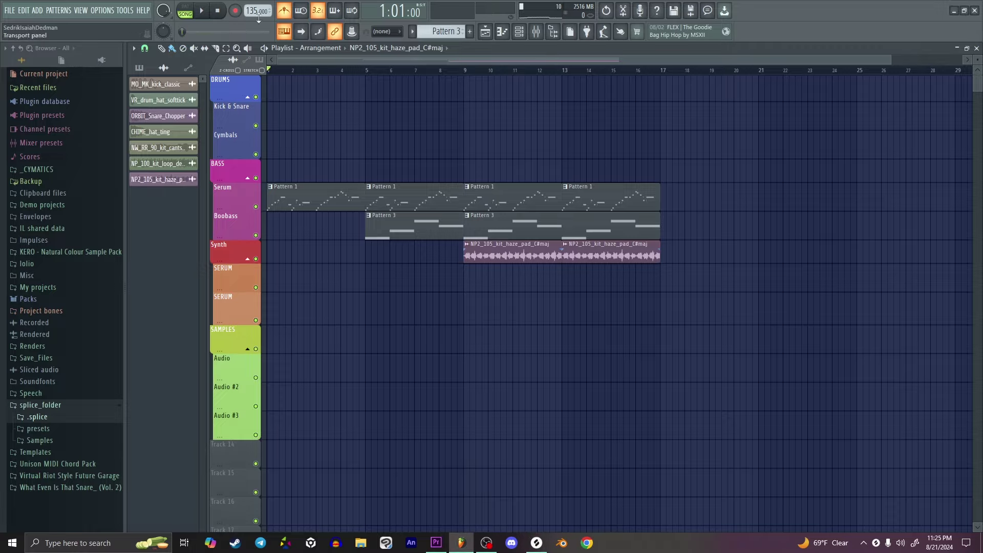
- Lower the project tempo below 135 BPM and play the arrangement
drag(258, 18, 259, 36)
key(space)
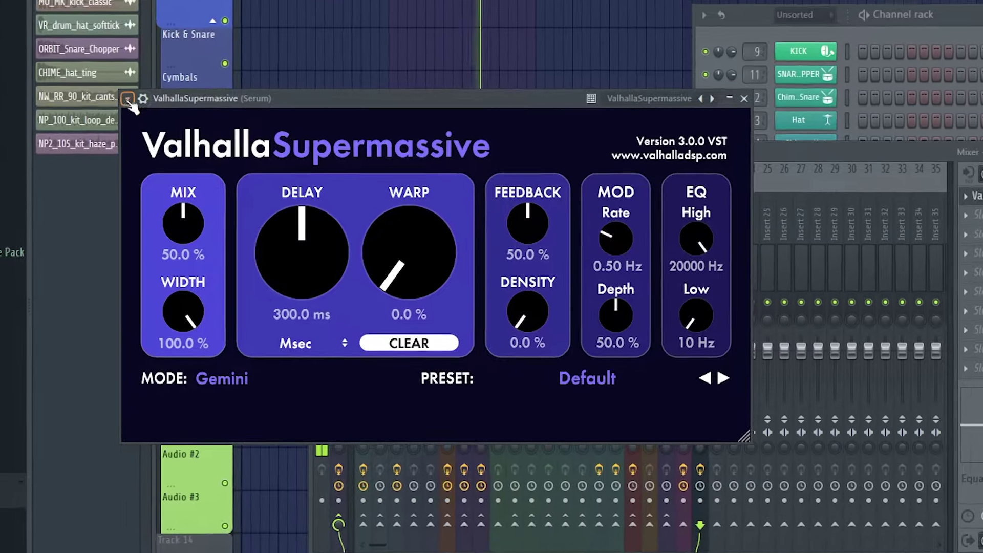
- Choose an option for the ValhallaSupermassive effect on the Serum insert
click(189, 148)
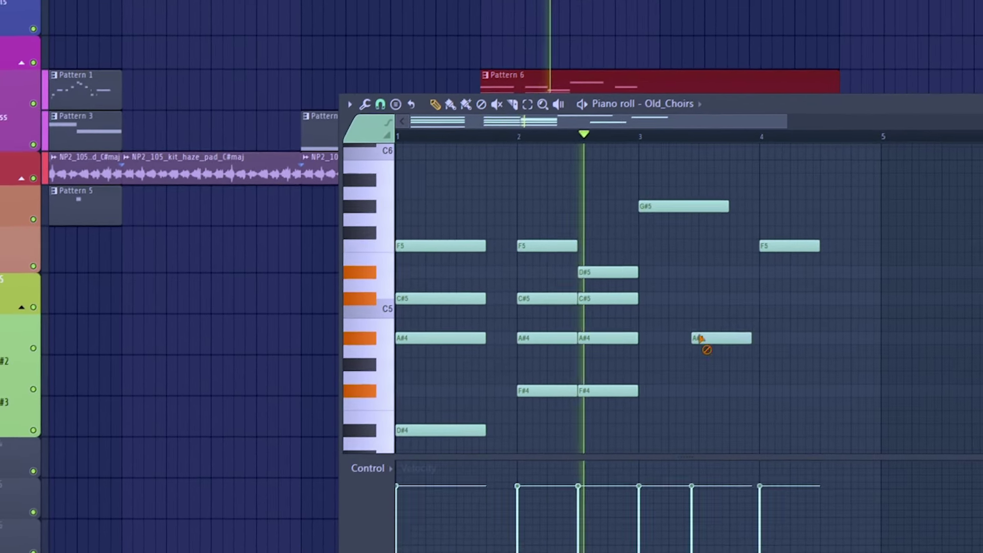
- Delete the A#4 note in bar 3 of the Old_Choirs piano roll
right_click(681, 329)
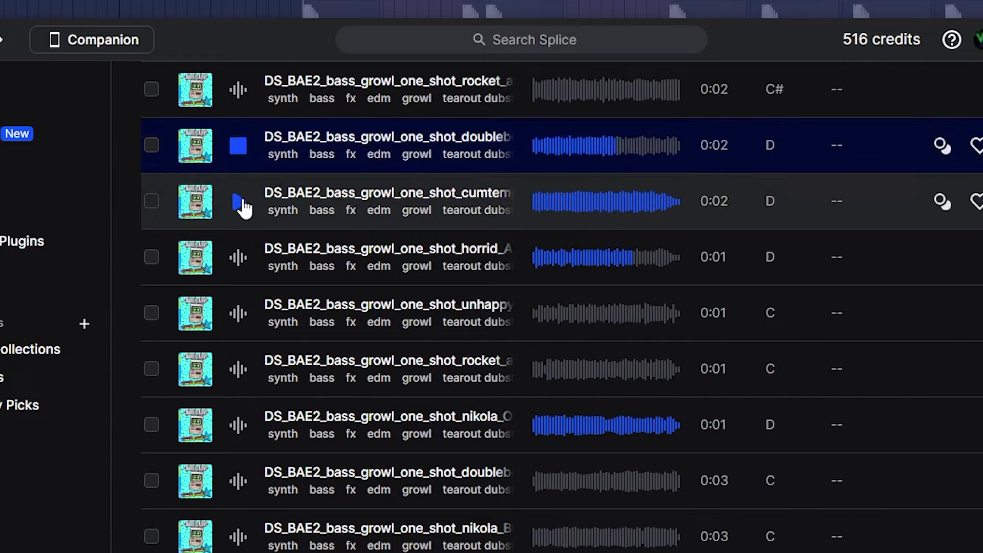
- Browse the bass growl one-shot samples in Splice
scroll(243, 210, up, 1)
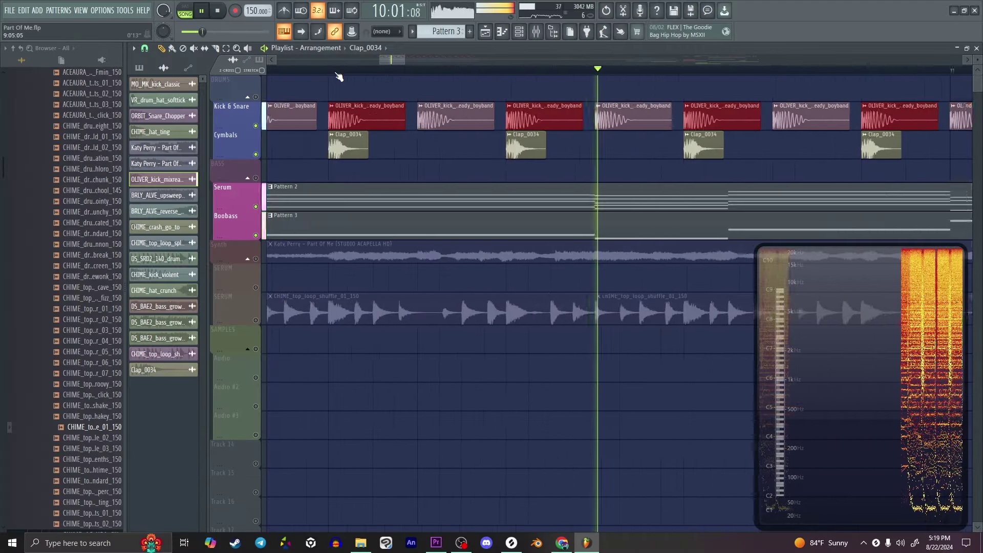
- Trim the start of the second Katy Perry - Part Of Me acapella clip on the Synth track to bar 29
scroll(339, 76, down, 4)
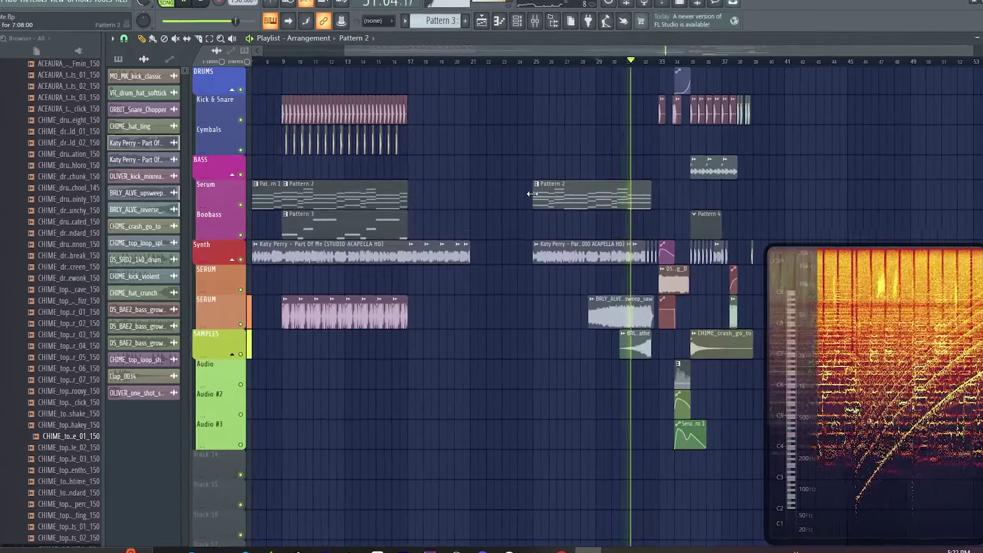
drag(533, 255, 596, 255)
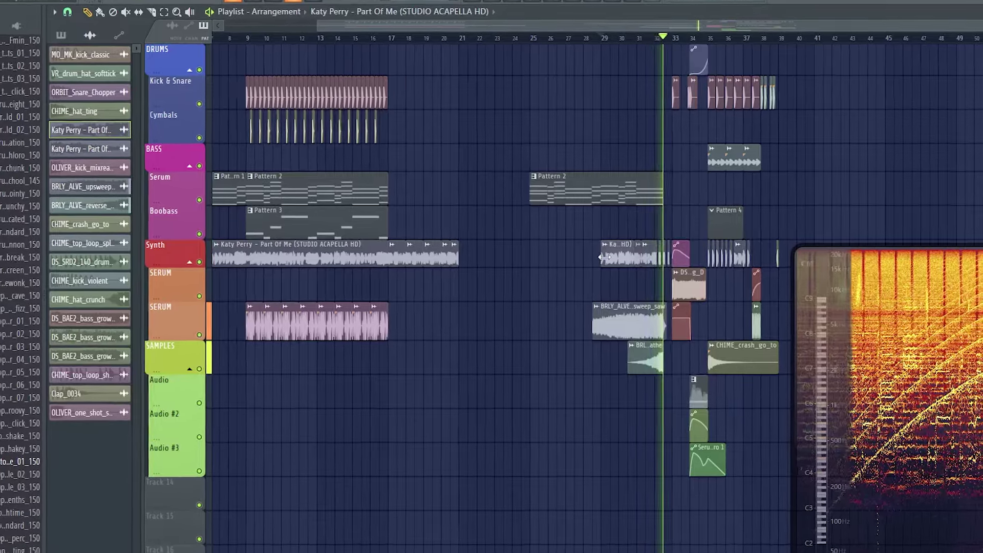
scroll(660, 105, right, 5)
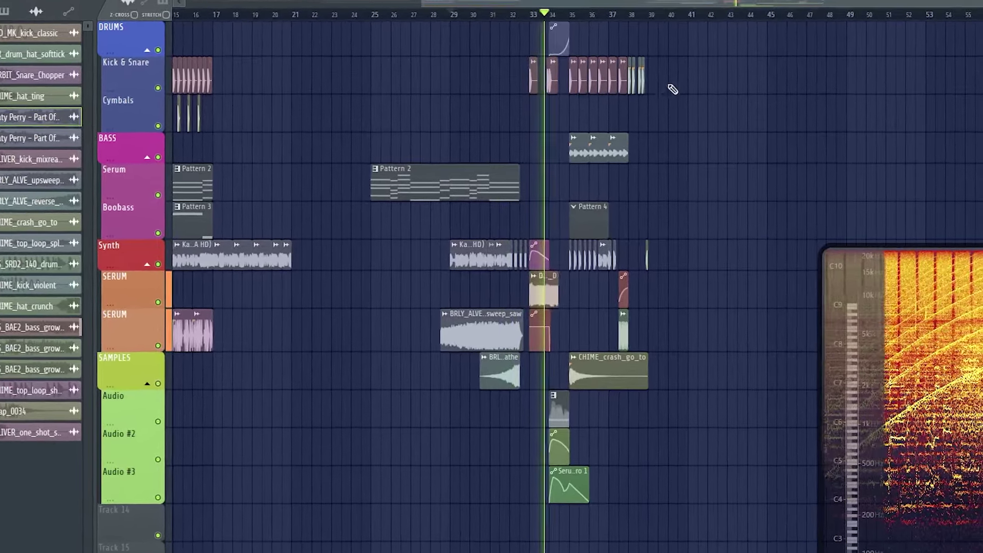
drag(737, 20, 392, 551)
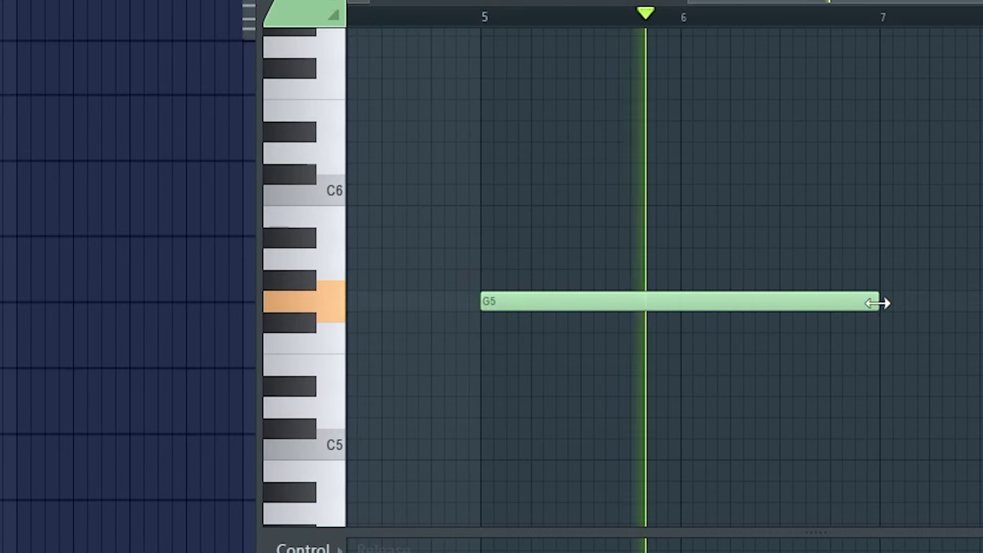
- Shorten the G5 note in the ORCHESTRA #2 piano roll to end at bar 6 and add a slightly higher note there
key(space)
drag(742, 353, 661, 352)
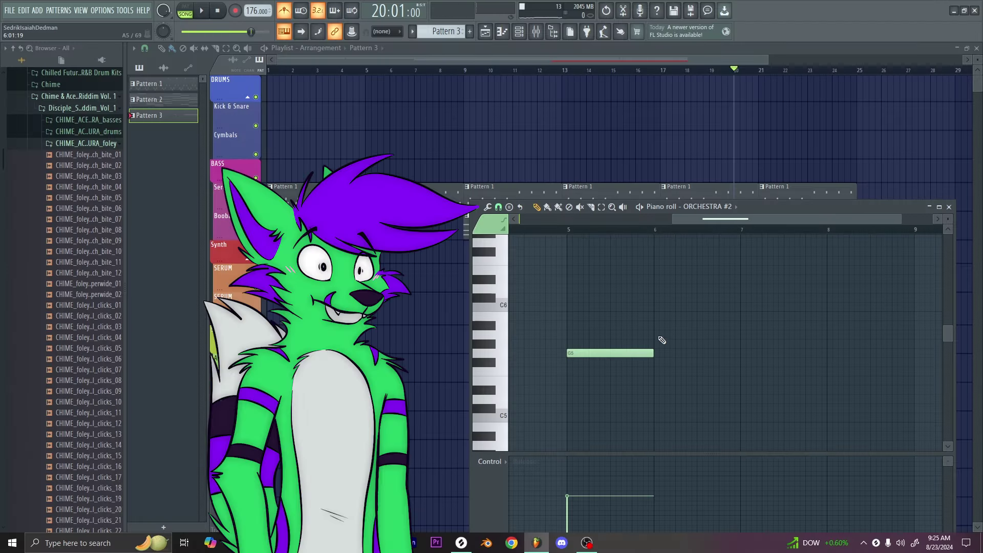
click(661, 343)
key(space)
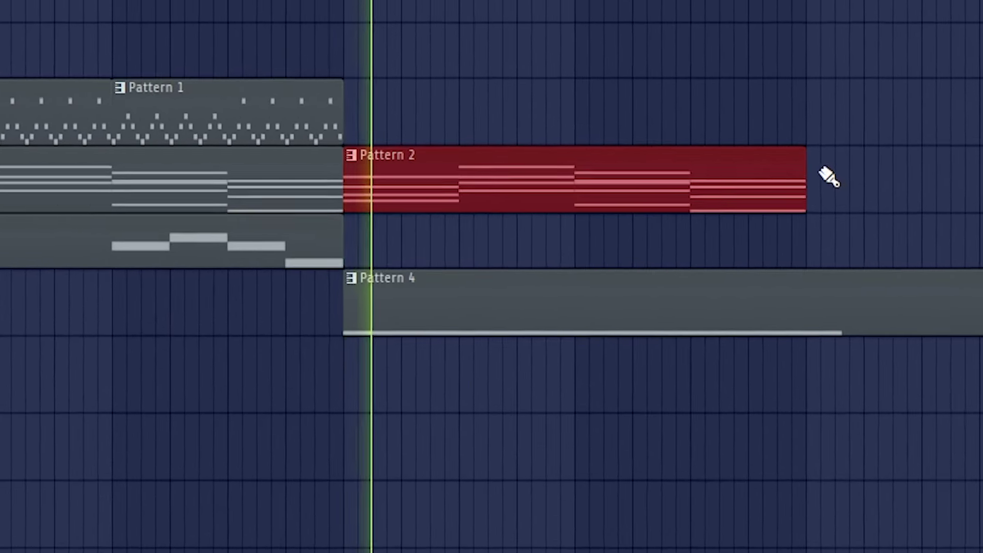
- Duplicate the selected Pattern 2 clip directly after itself in the playlist
key(ctrl+b)
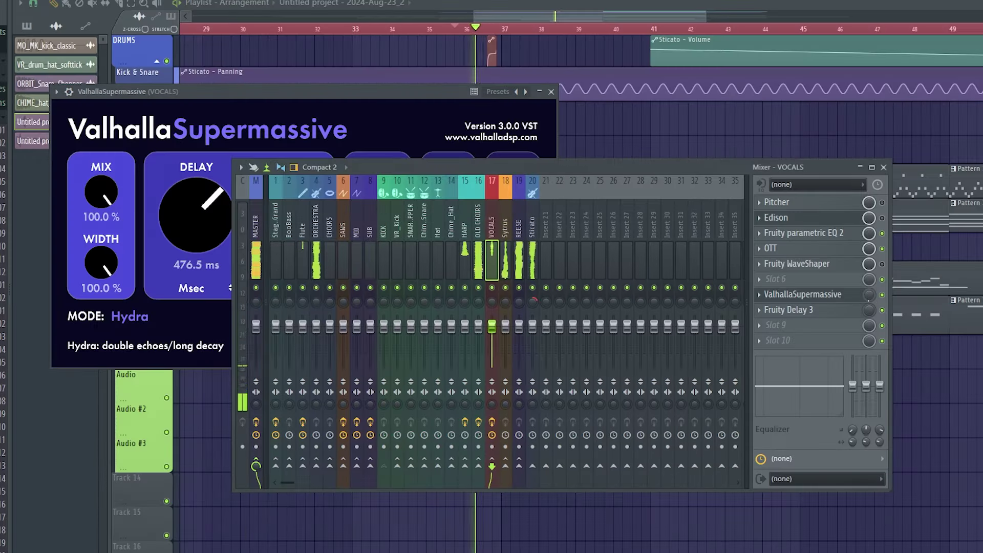
- Create an automation clip for the mix level of ValhallaSupermassive on the VOCALS mixer track
right_click(869, 296)
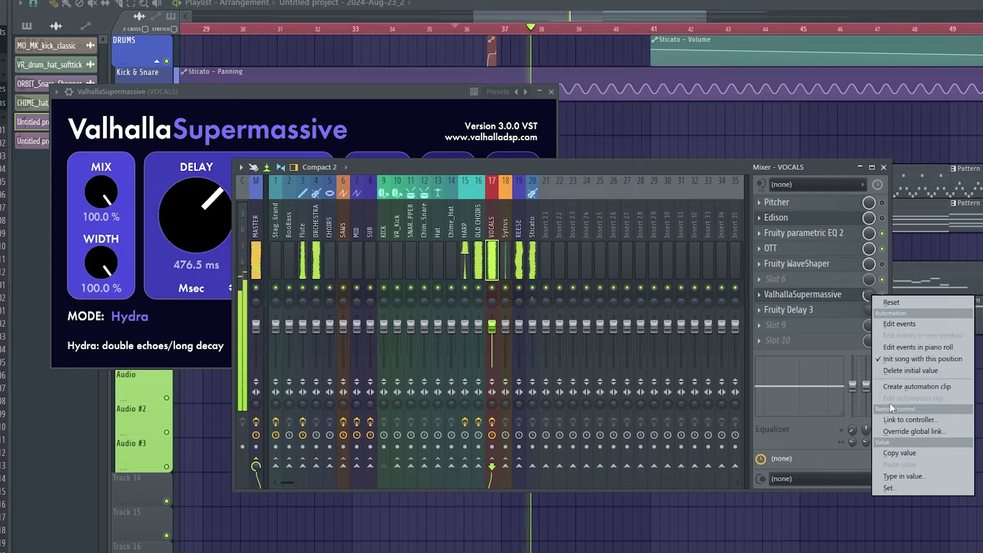
click(898, 358)
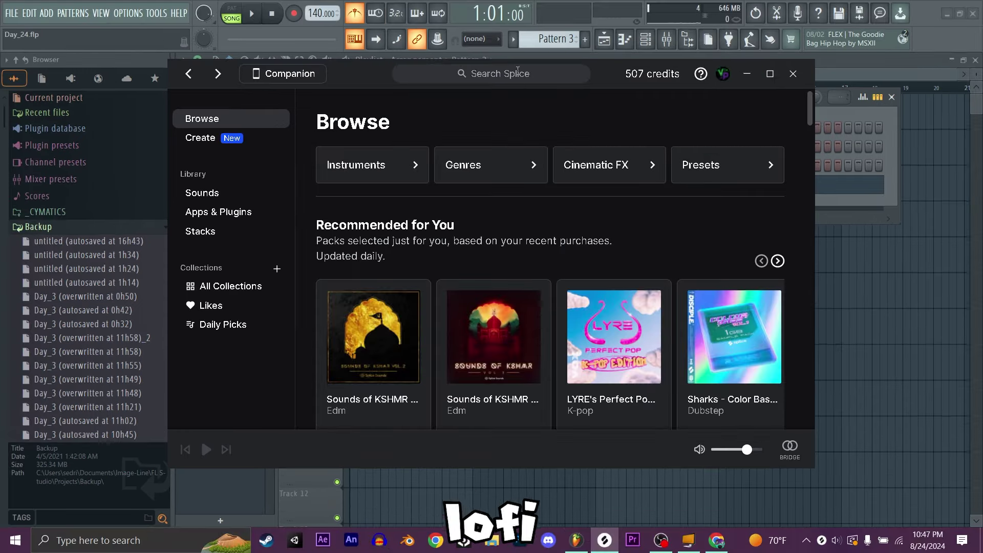
- Start a sample search in Splice
click(519, 55)
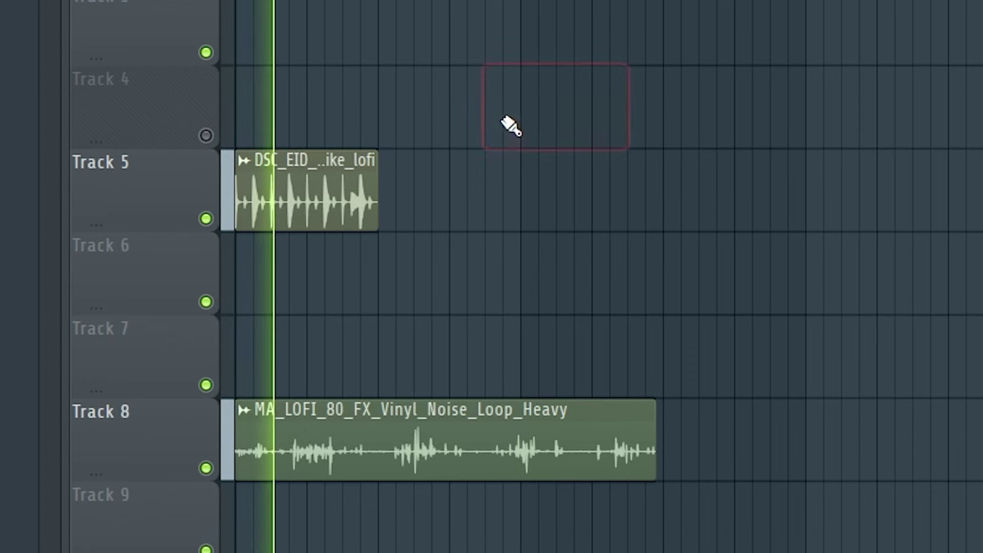
- Repeat the lofi drum loop on Track 5 three more times, back to back, and deselect the copies
click(307, 202)
key(ctrl+b)
key(ctrl+b)
key(ctrl+b)
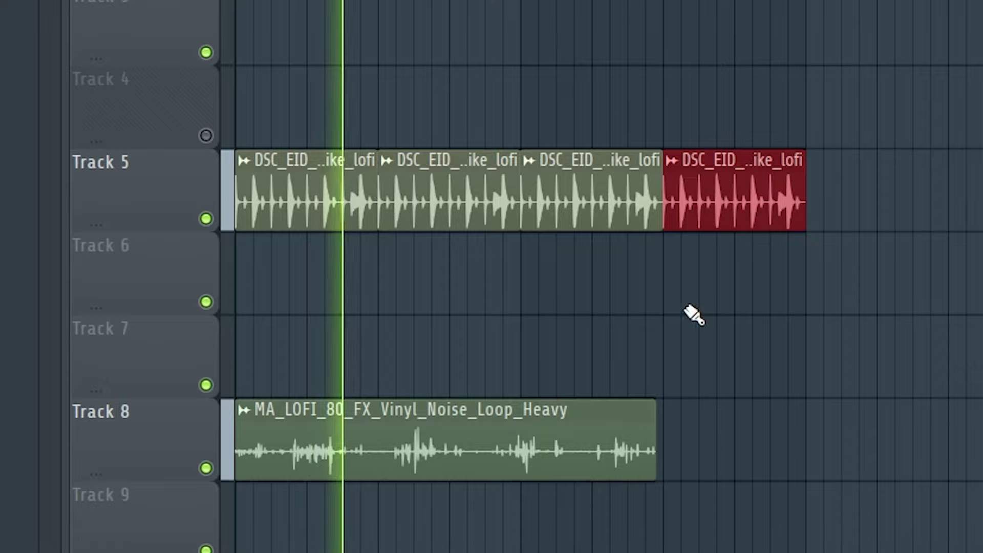
key(ctrl+d)
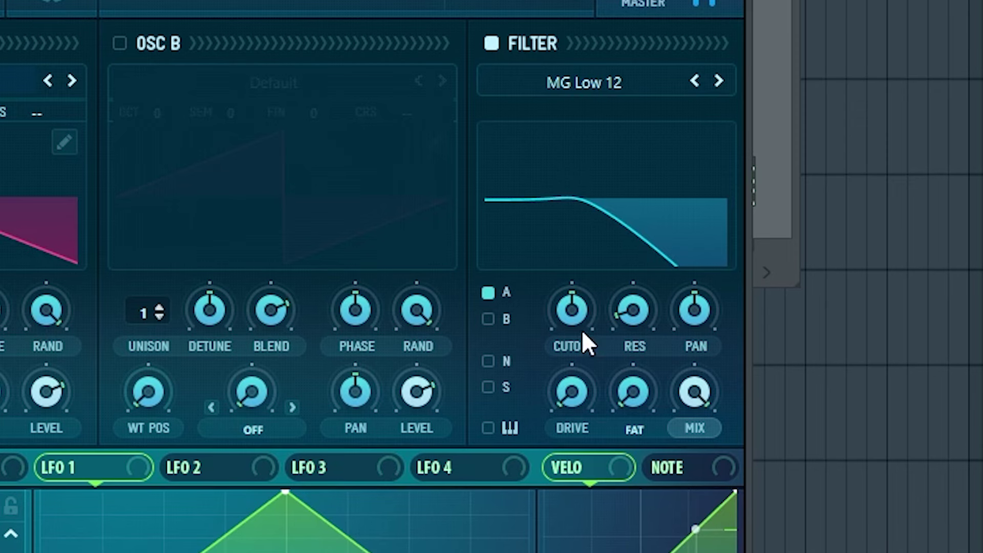
- Adjust the cutoff of the MG Low 12 filter in the synth
drag(811, 256, 807, 235)
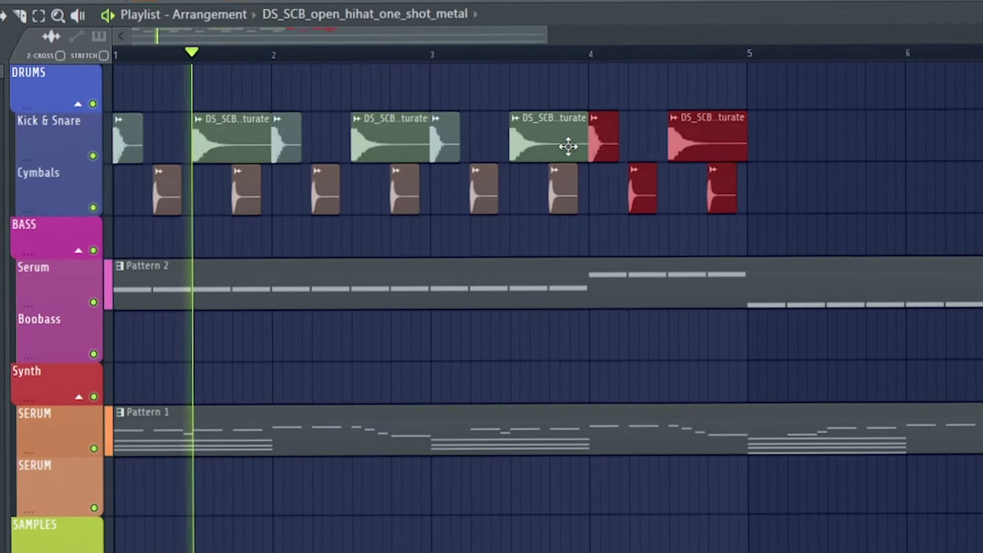
drag(546, 35, 711, 36)
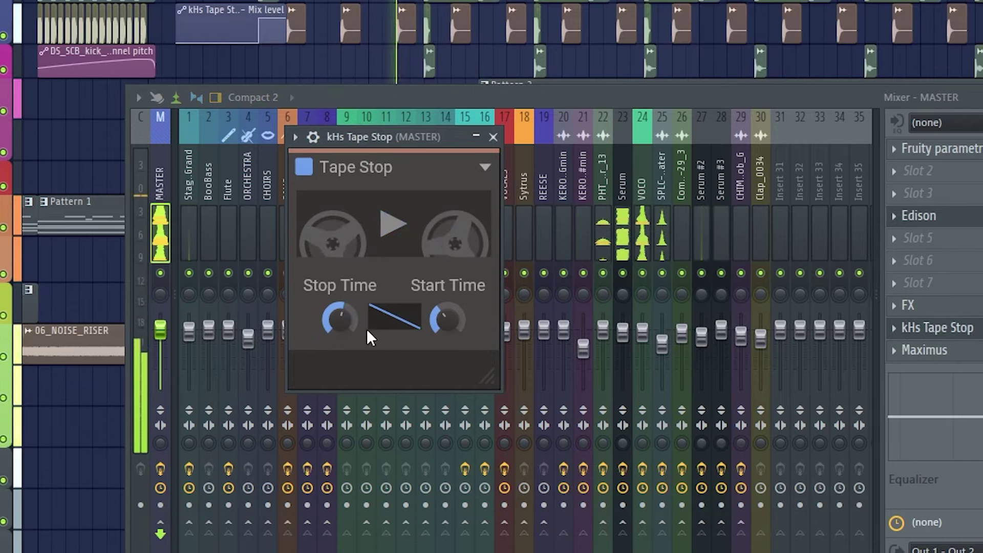
- Increase the Stop Time of the kHs Tape Stop effect on the MASTER track
drag(344, 321, 342, 306)
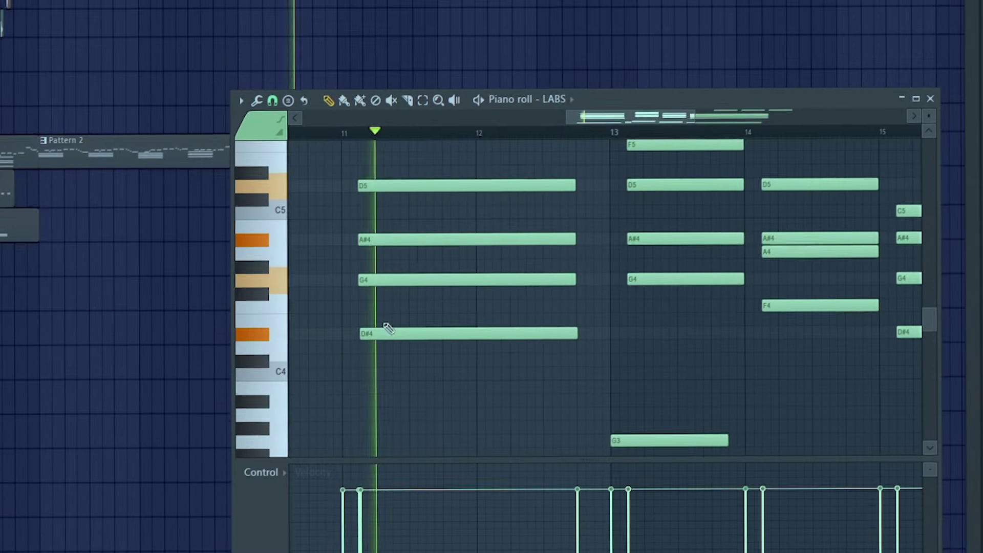
- Nudge the A#4 note near bar 11 in the LABS piano roll slightly later and open the randomizer for the whole four-note chord
drag(368, 239, 369, 240)
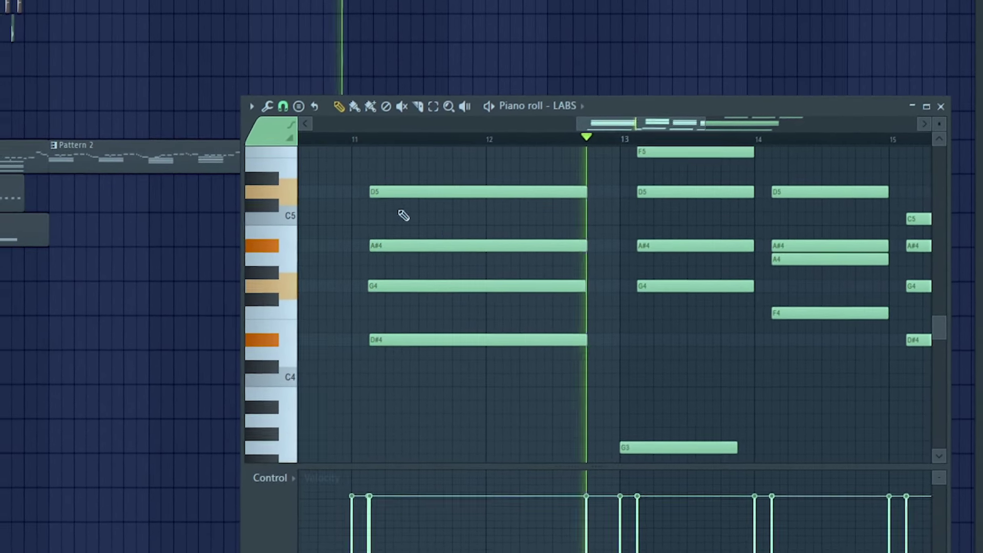
drag(446, 184, 441, 368)
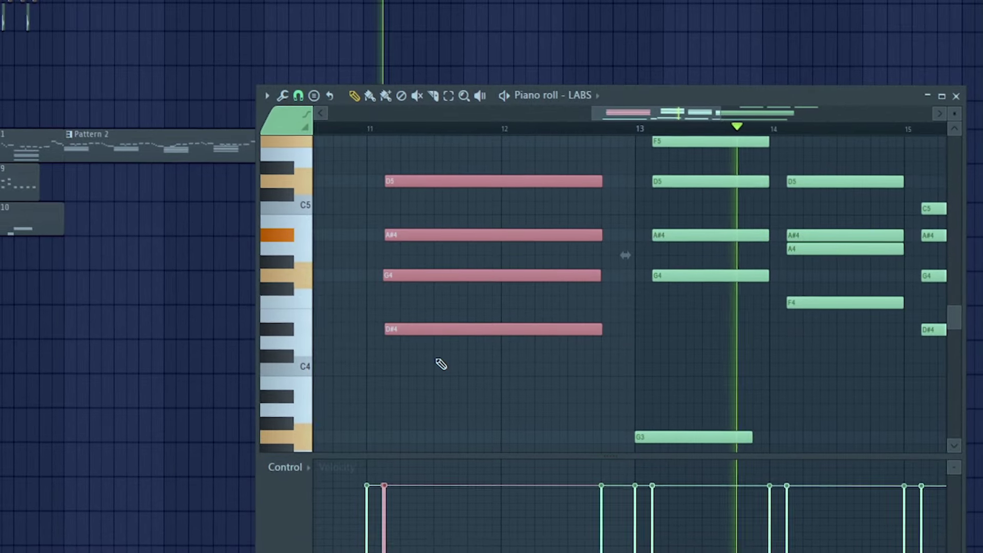
key(alt+r)
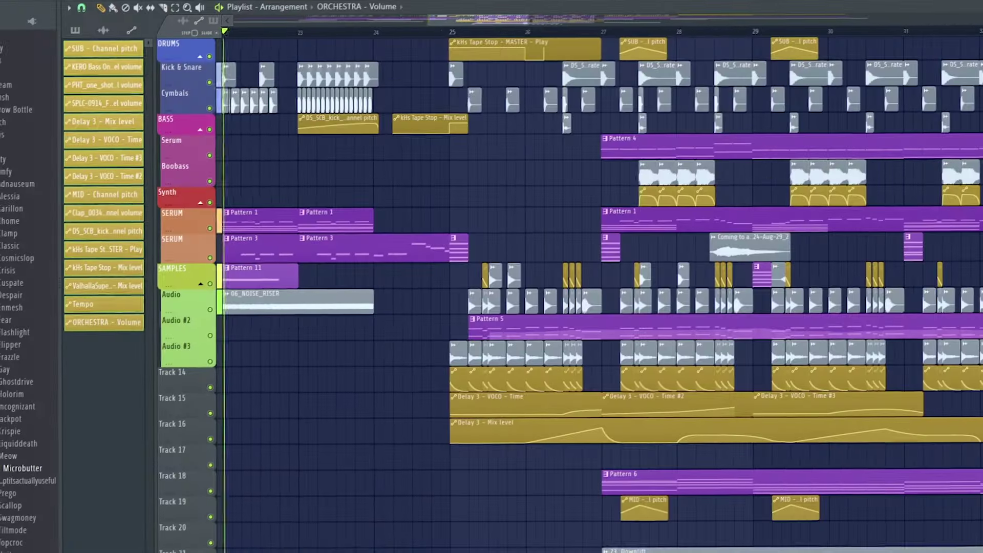